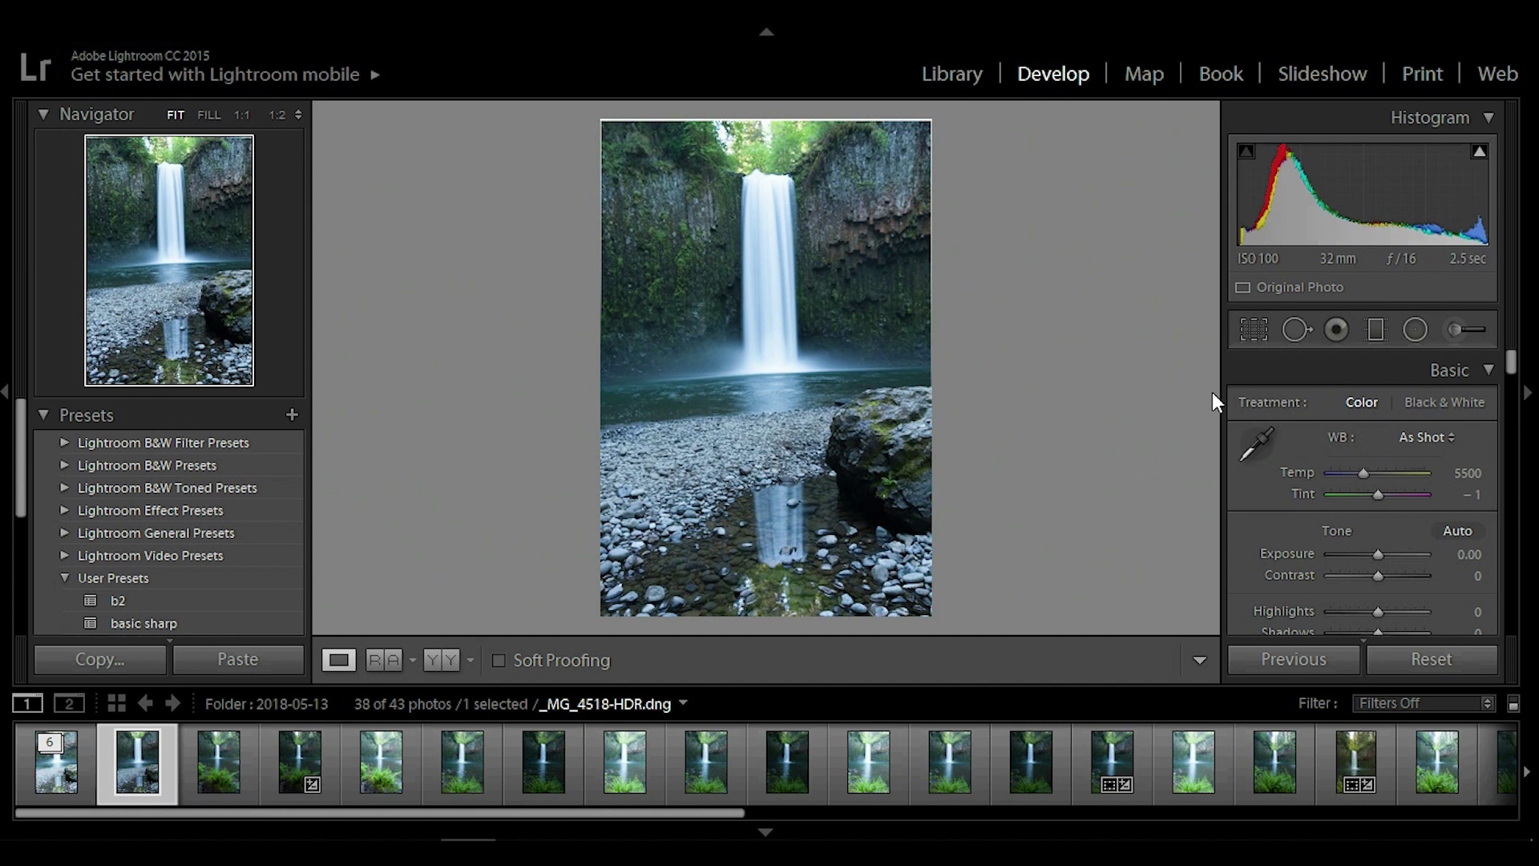
# Straighten the waterfall photo by rotating the crop about 2.45° and apply it
pyautogui.click(1258, 332)
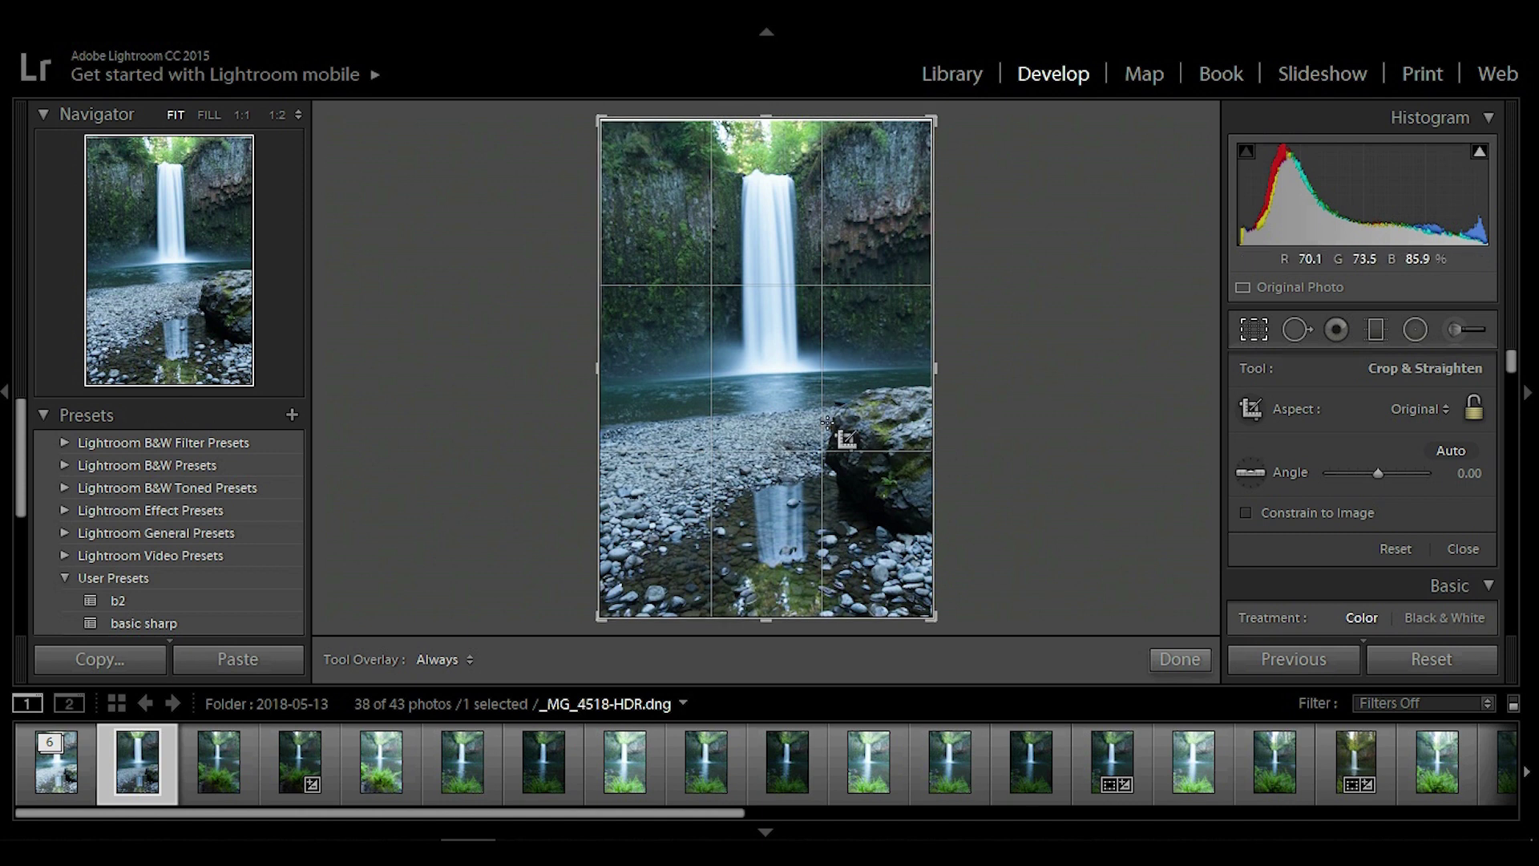
pyautogui.moveTo(1061, 434); pyautogui.dragTo(1063, 446)
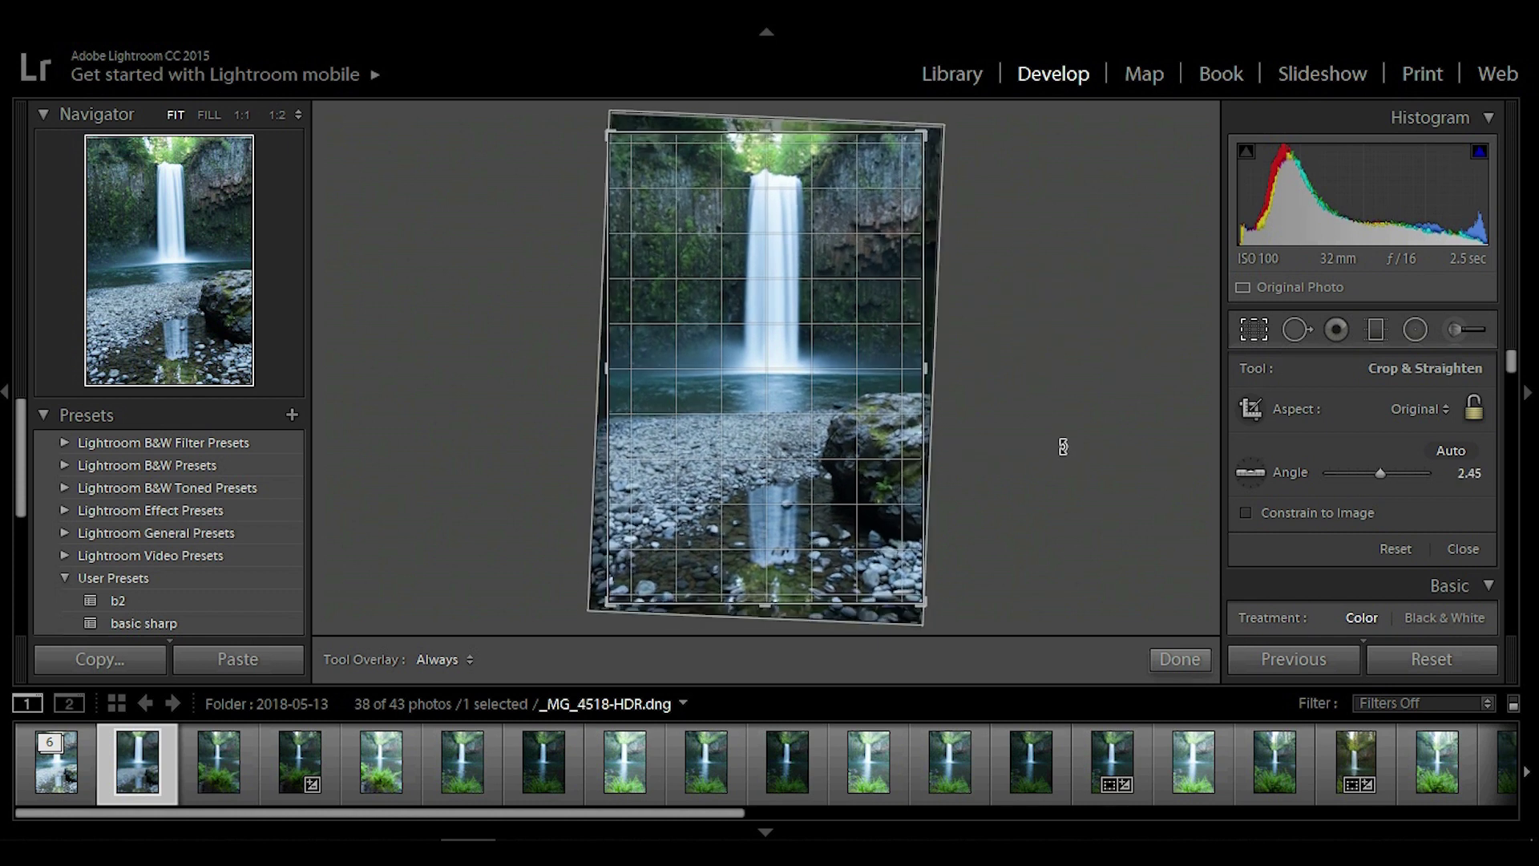
pyautogui.click(1191, 665)
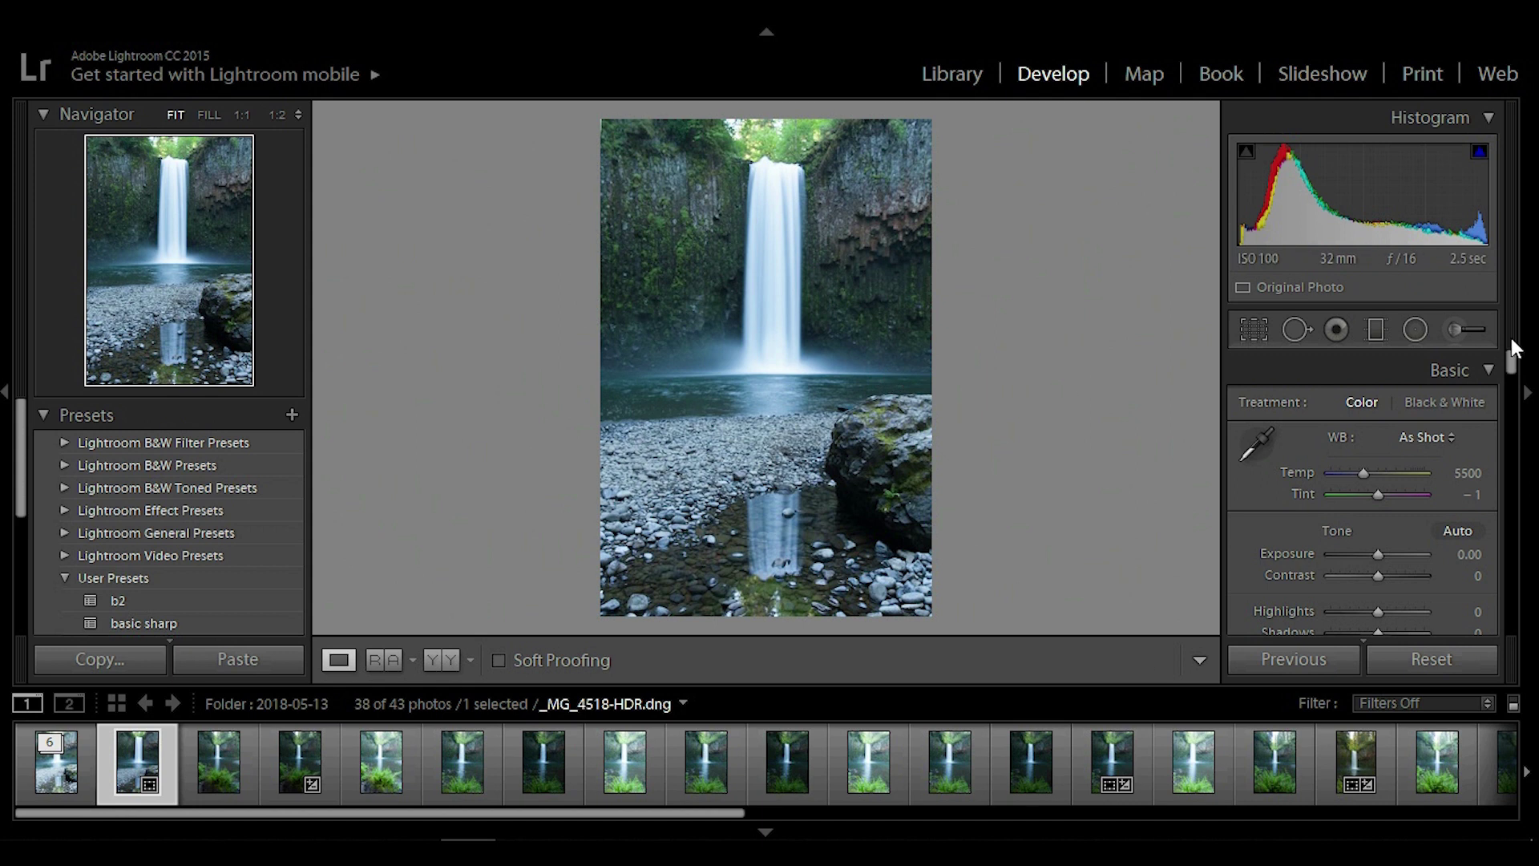
# Raise the white balance Temp from 5500 to 5929 in the Basic panel
pyautogui.scroll(-3, 1515, 369)
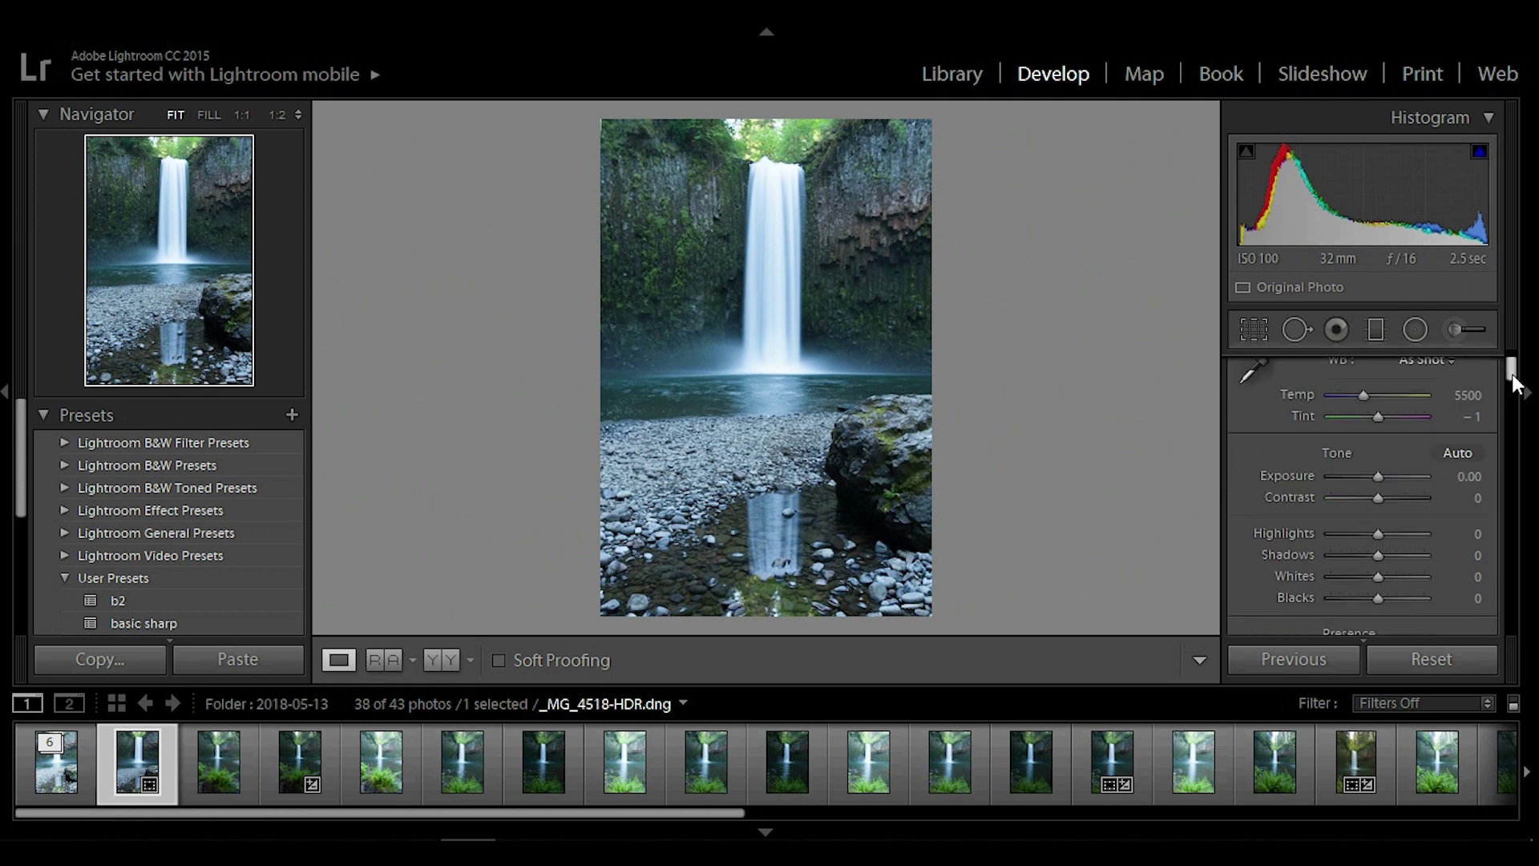
pyautogui.scroll(3, 1515, 381)
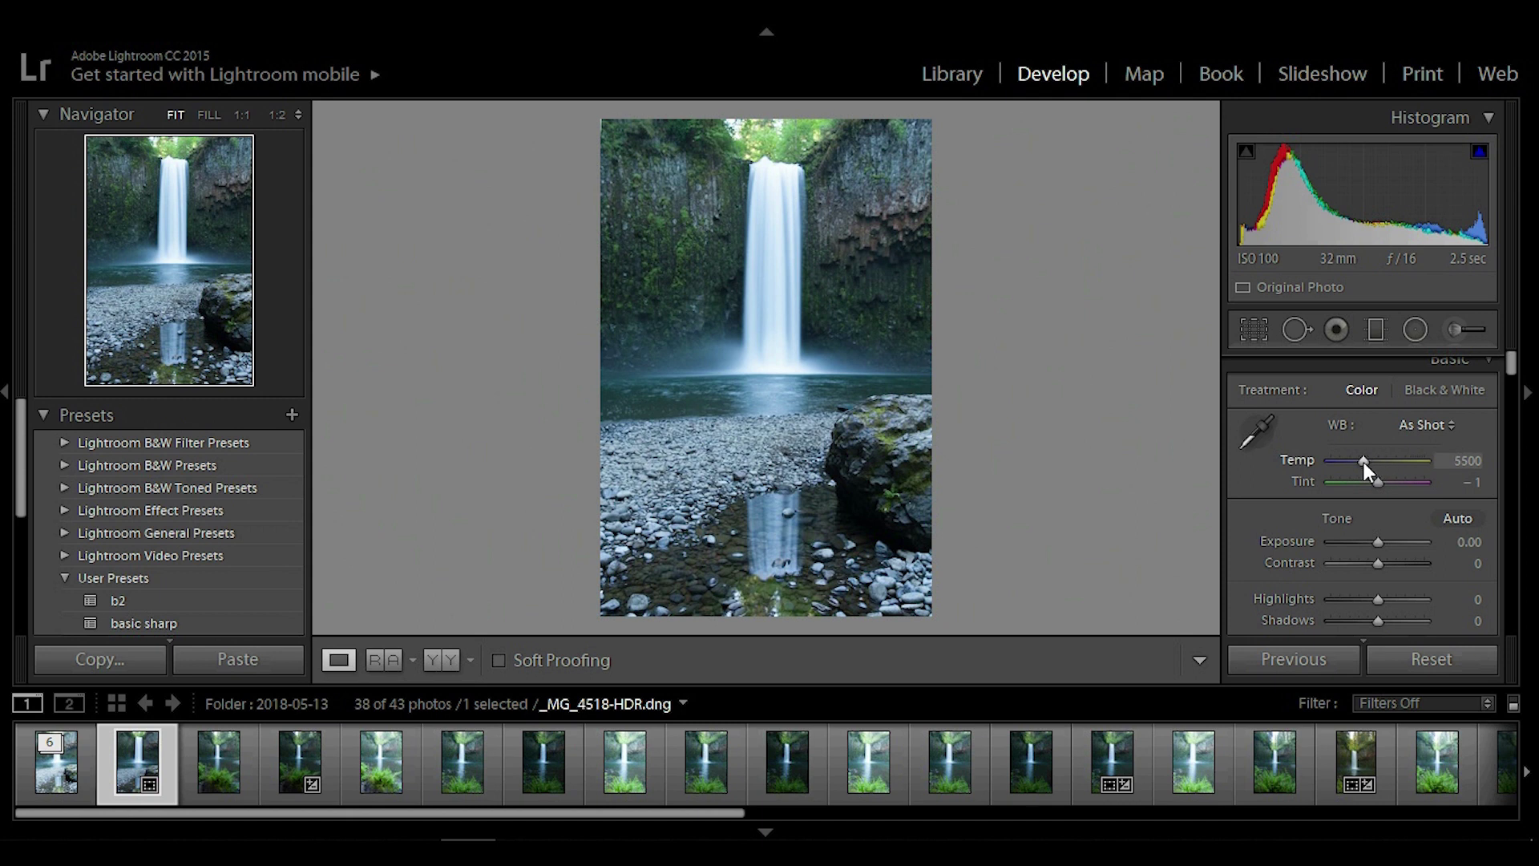
pyautogui.moveTo(1364, 462)
pyautogui.mouseDown()
pyautogui.moveTo(1387, 459)
pyautogui.moveTo(1350, 460)
pyautogui.moveTo(1368, 460)
pyautogui.mouseUp()
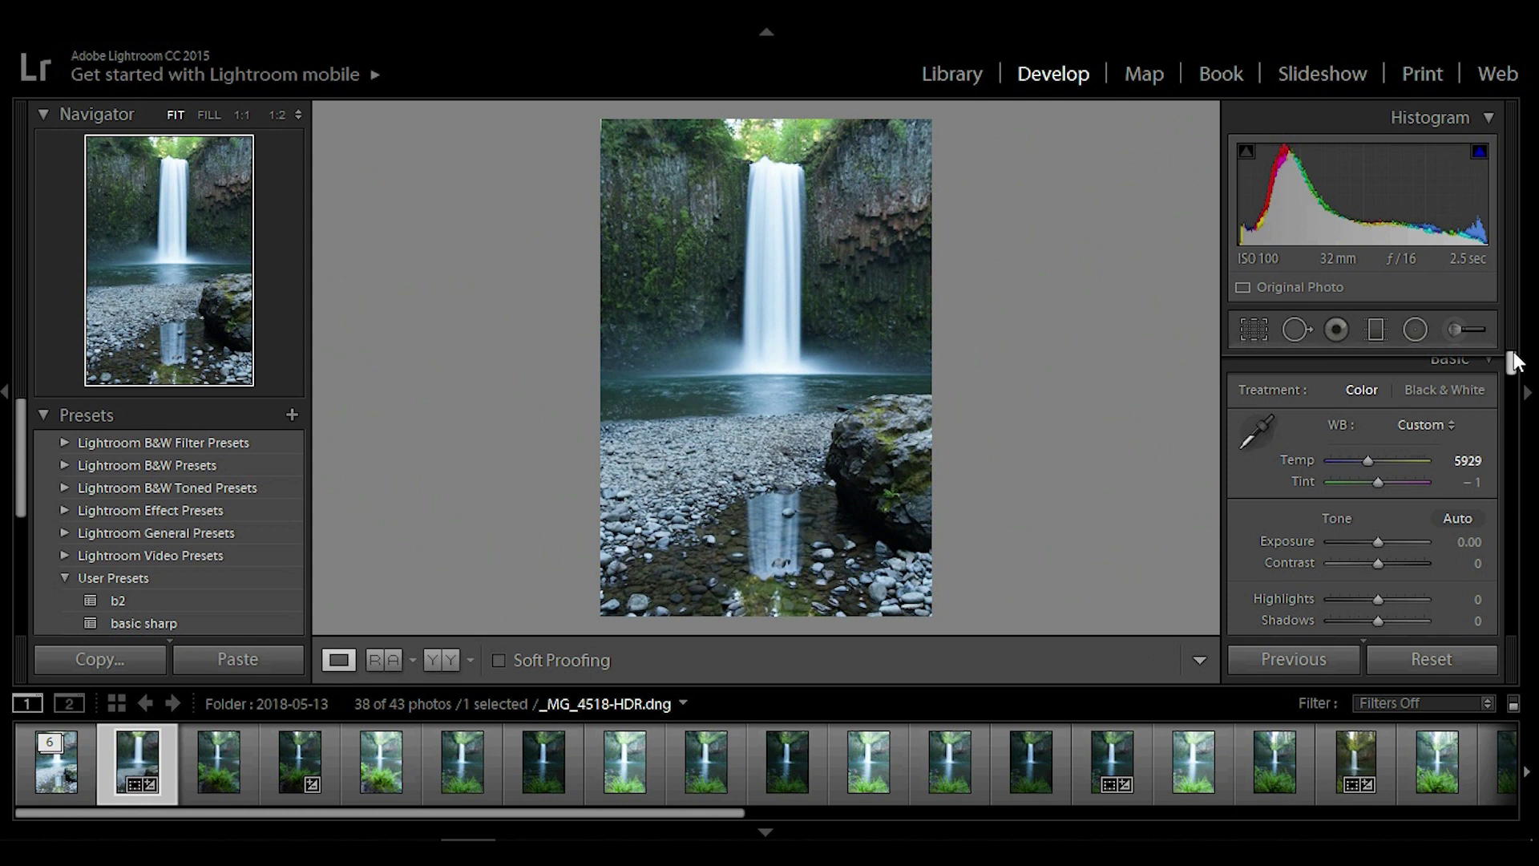
pyautogui.moveTo(1512, 363); pyautogui.dragTo(1513, 369)
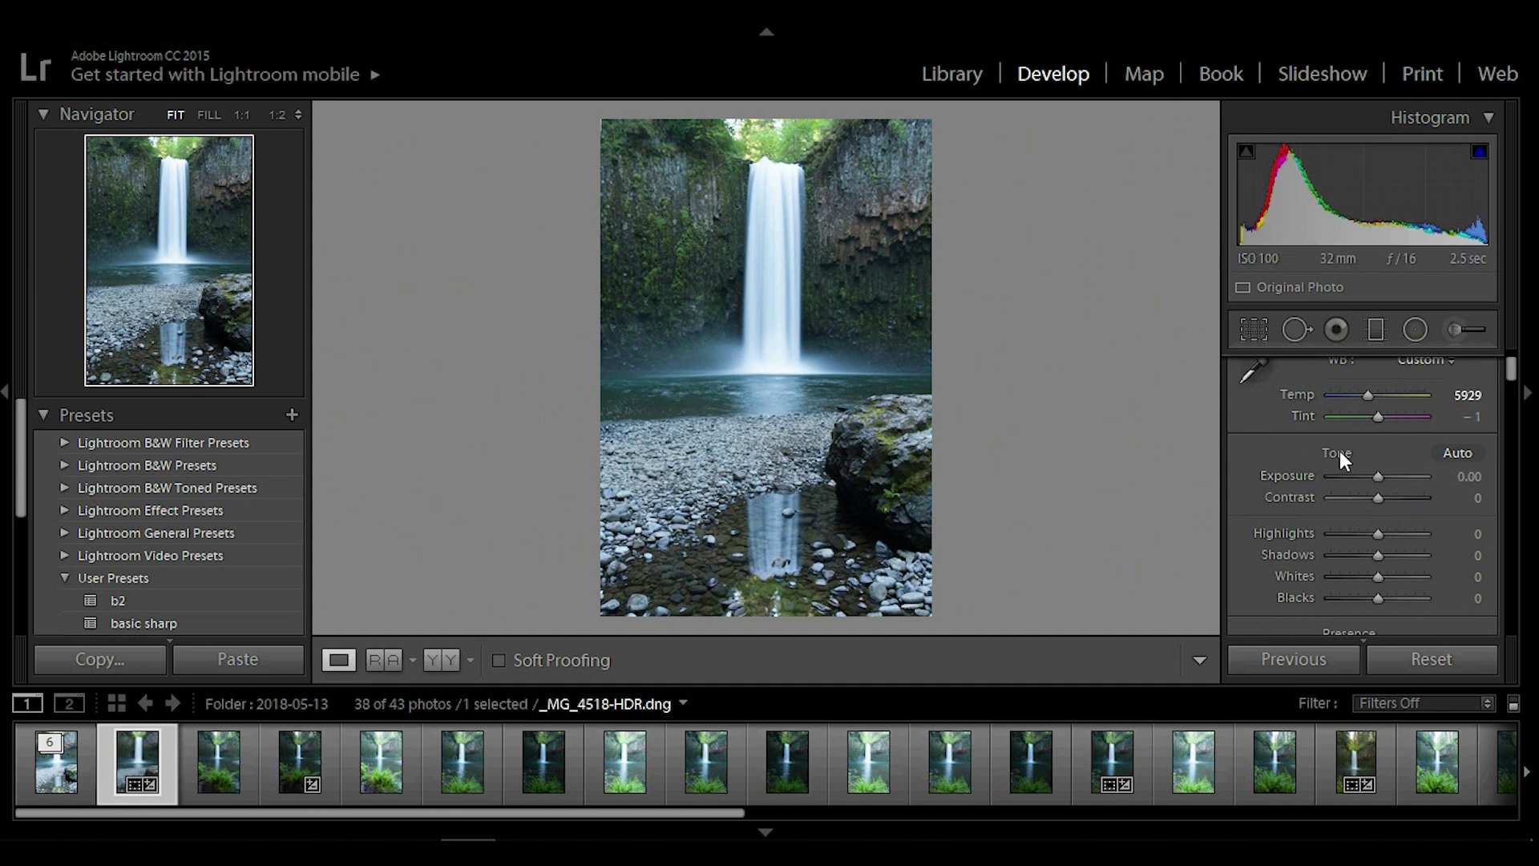
# Lower Exposure to -0.48 and Contrast to -10 in the Basic Tone section
pyautogui.moveTo(1512, 367); pyautogui.dragTo(1512, 374)
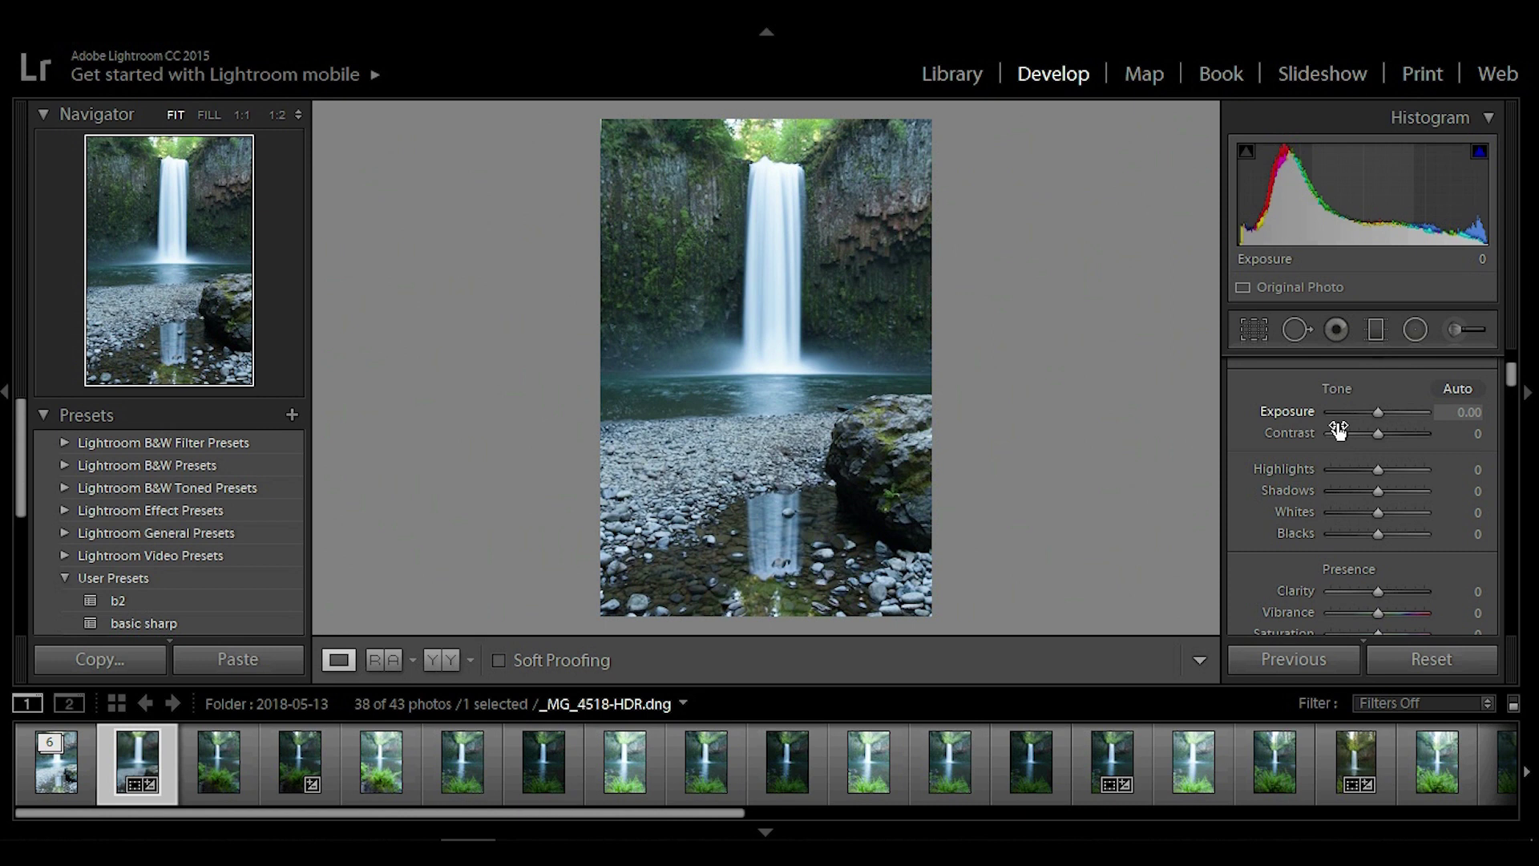
pyautogui.moveTo(1379, 412)
pyautogui.mouseDown()
pyautogui.moveTo(1392, 411)
pyautogui.moveTo(1362, 416)
pyautogui.moveTo(1377, 417)
pyautogui.mouseUp()
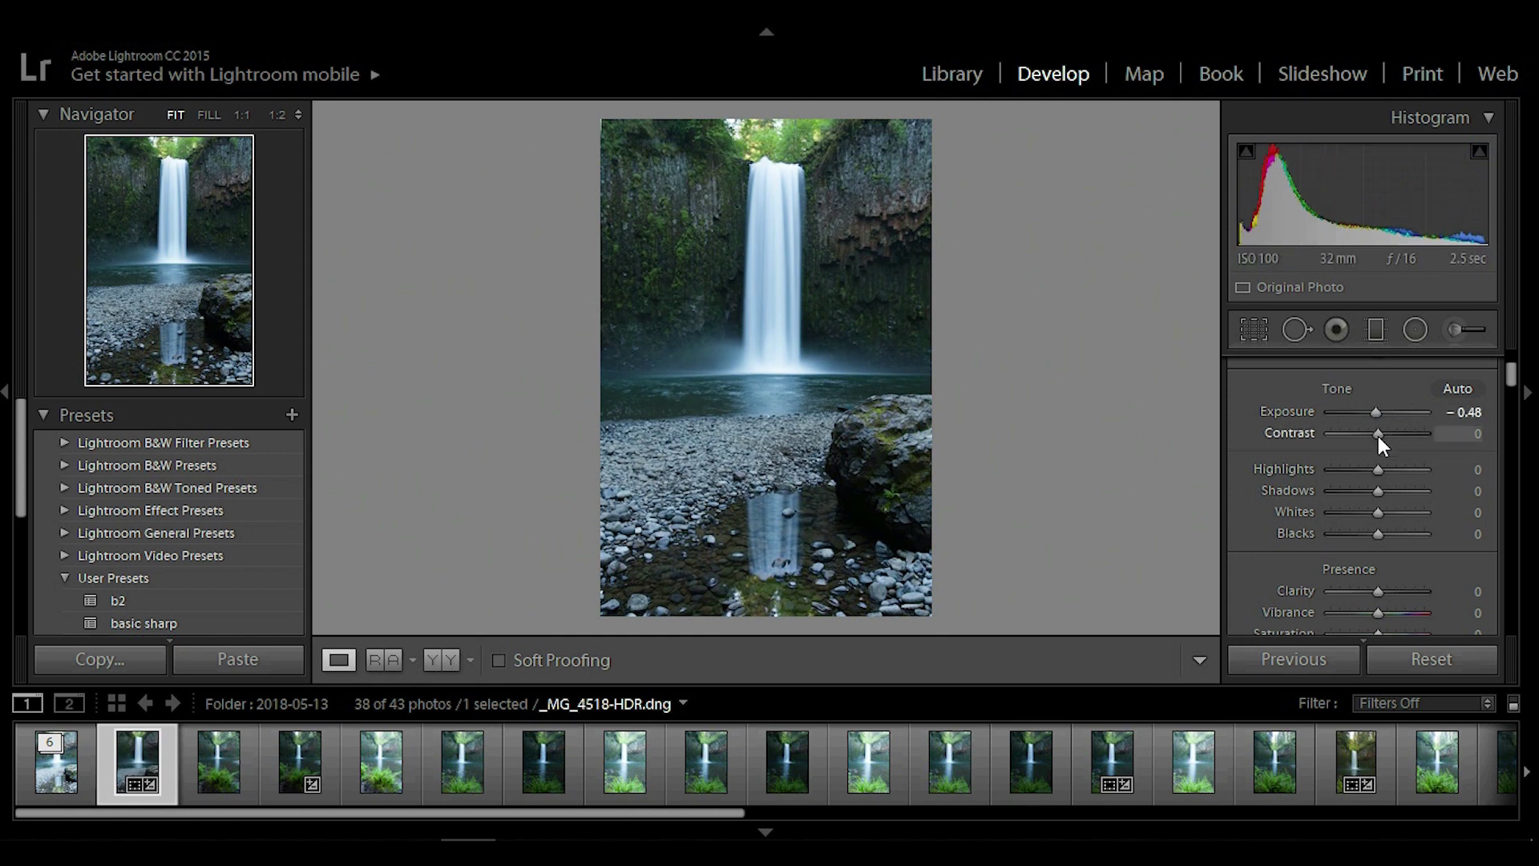
pyautogui.moveTo(1378, 436)
pyautogui.mouseDown()
pyautogui.moveTo(1288, 432)
pyautogui.moveTo(1445, 426)
pyautogui.moveTo(1346, 435)
pyautogui.moveTo(1453, 439)
pyautogui.moveTo(1305, 449)
pyautogui.moveTo(1374, 446)
pyautogui.mouseUp()
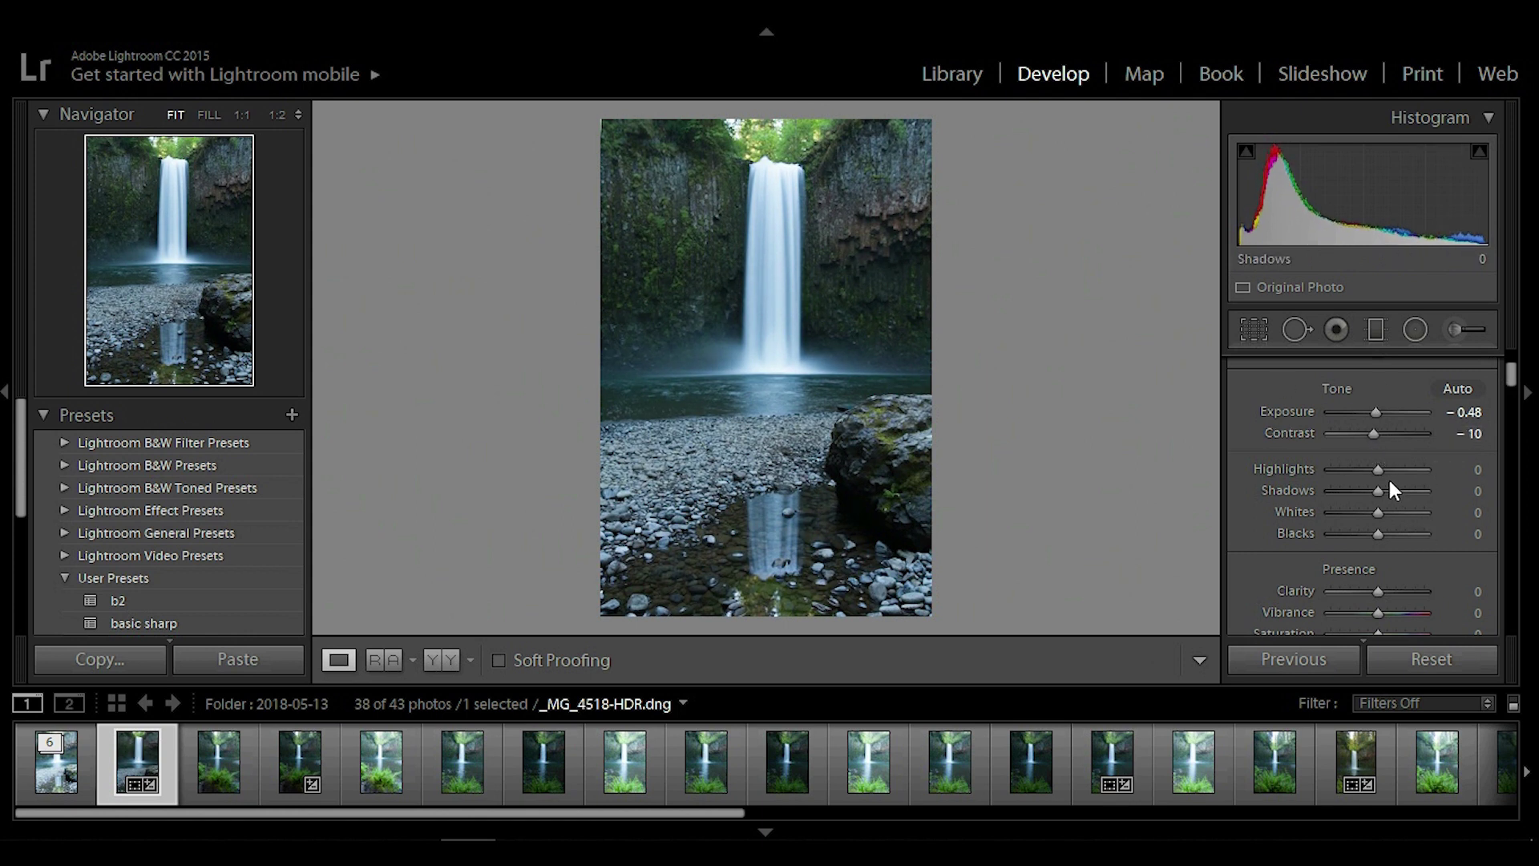
pyautogui.scroll(-2, 1513, 385)
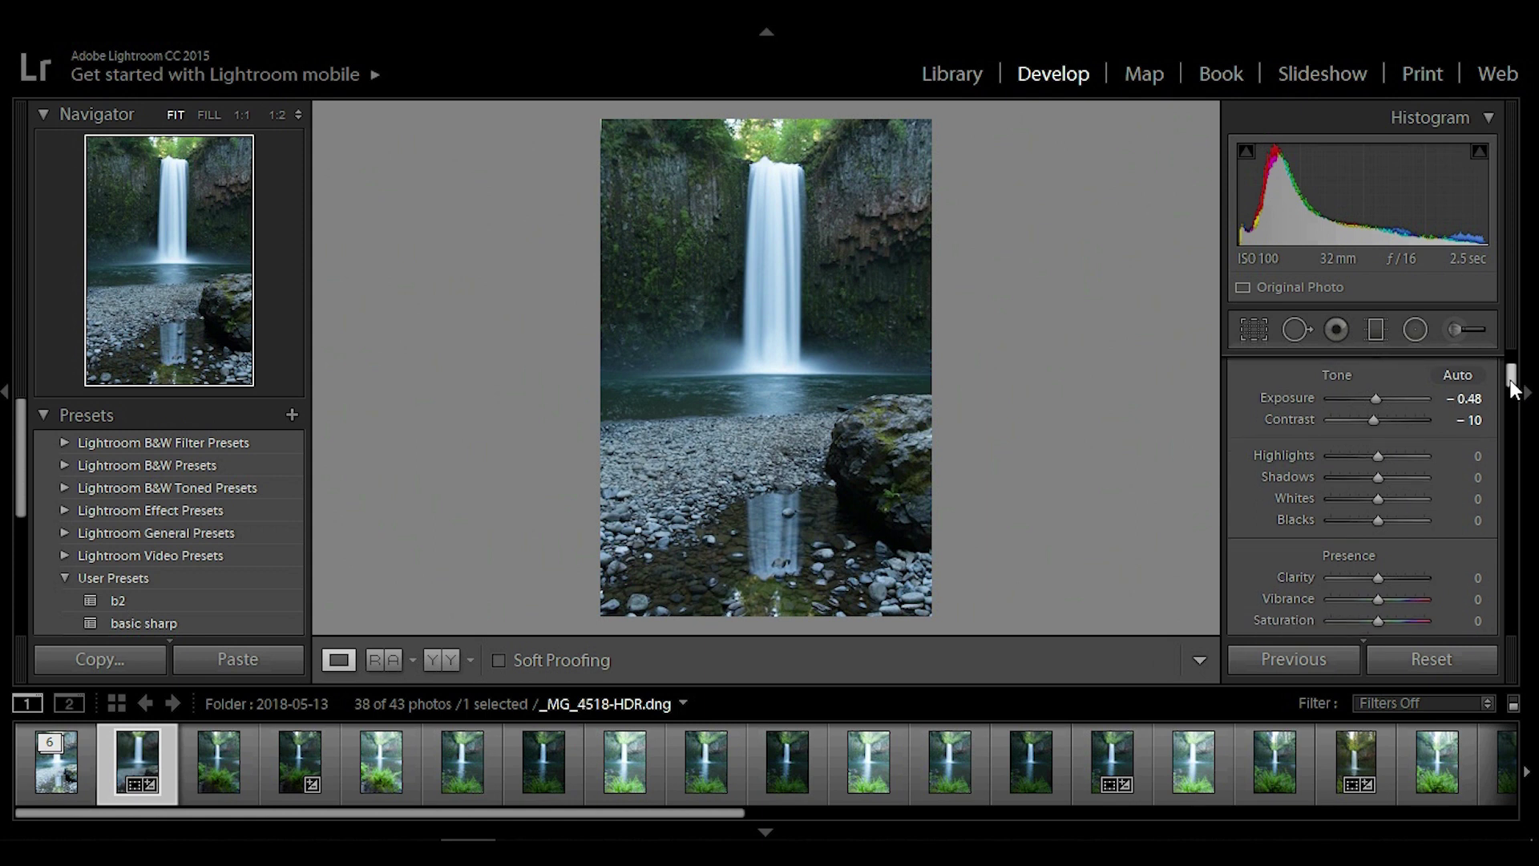
pyautogui.scroll(2, 1513, 385)
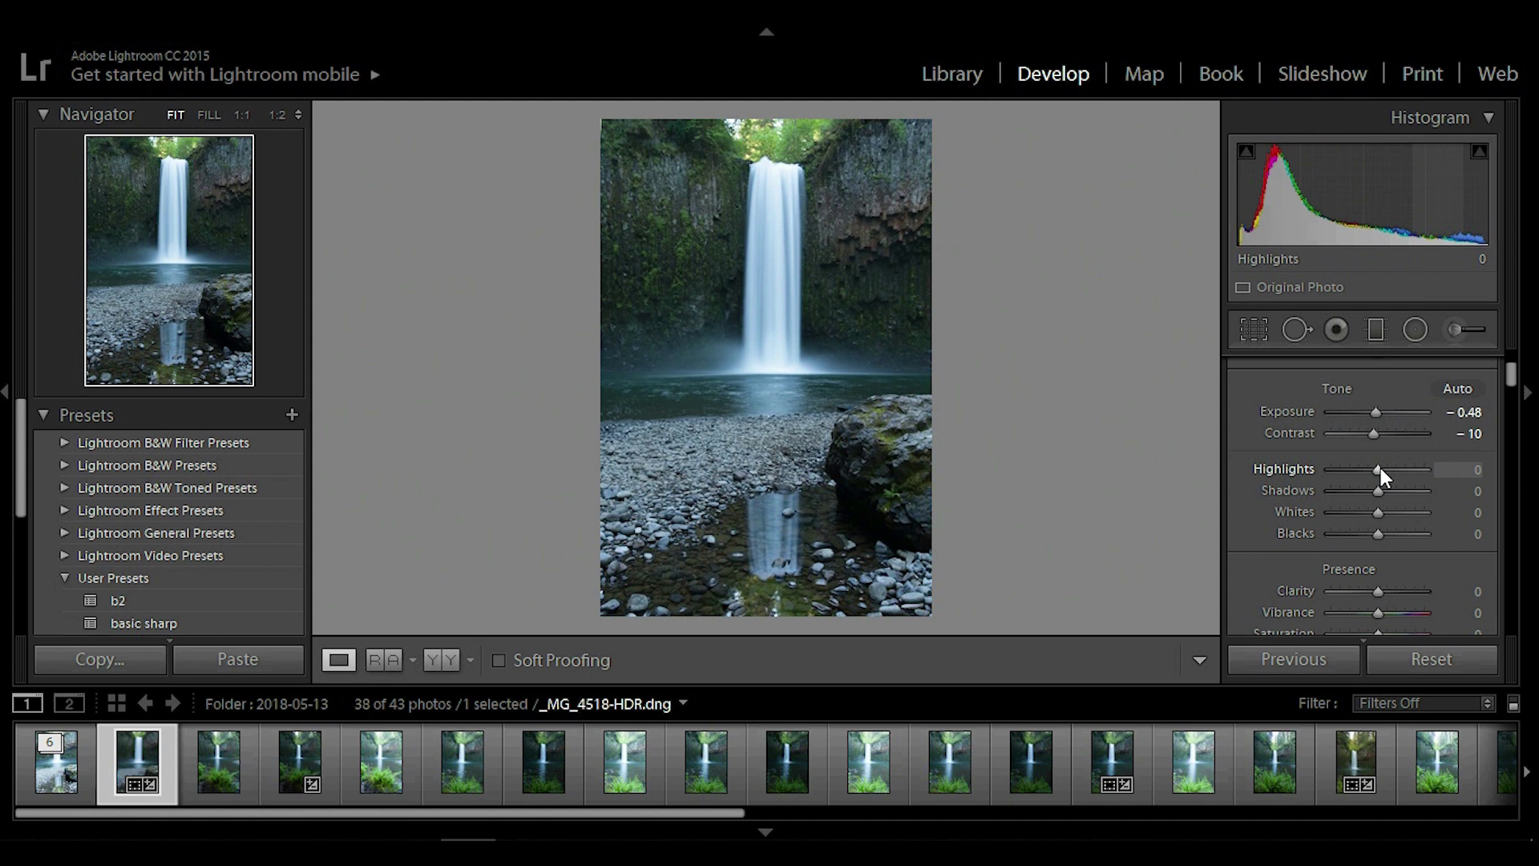
# Set Highlights to -10 and Shadows to -5 after trying stronger values
pyautogui.moveTo(1381, 469); pyautogui.dragTo(1373, 468)
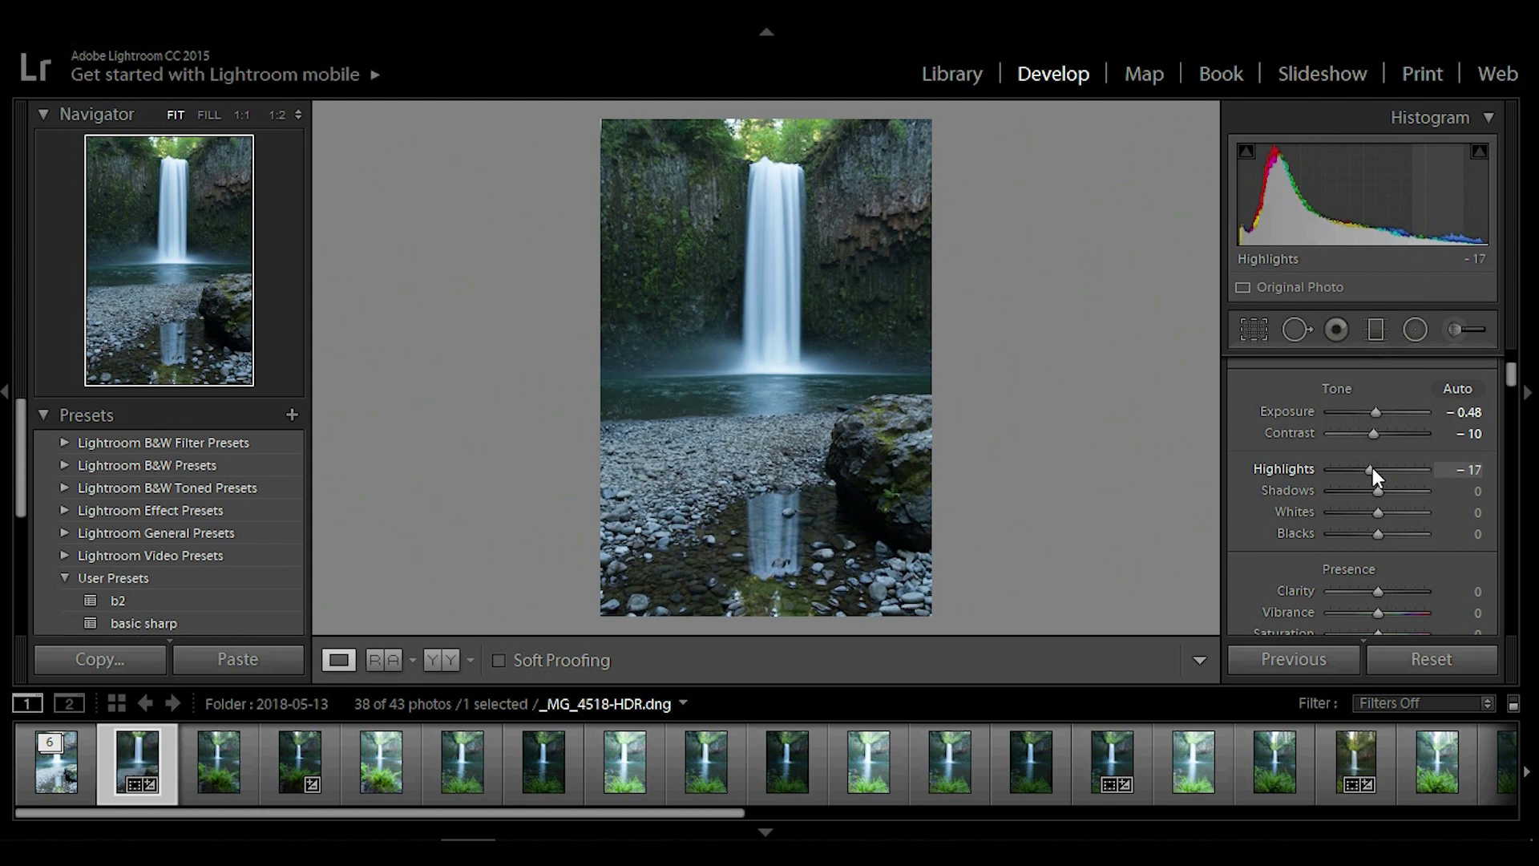
pyautogui.moveTo(1373, 468); pyautogui.dragTo(1376, 468)
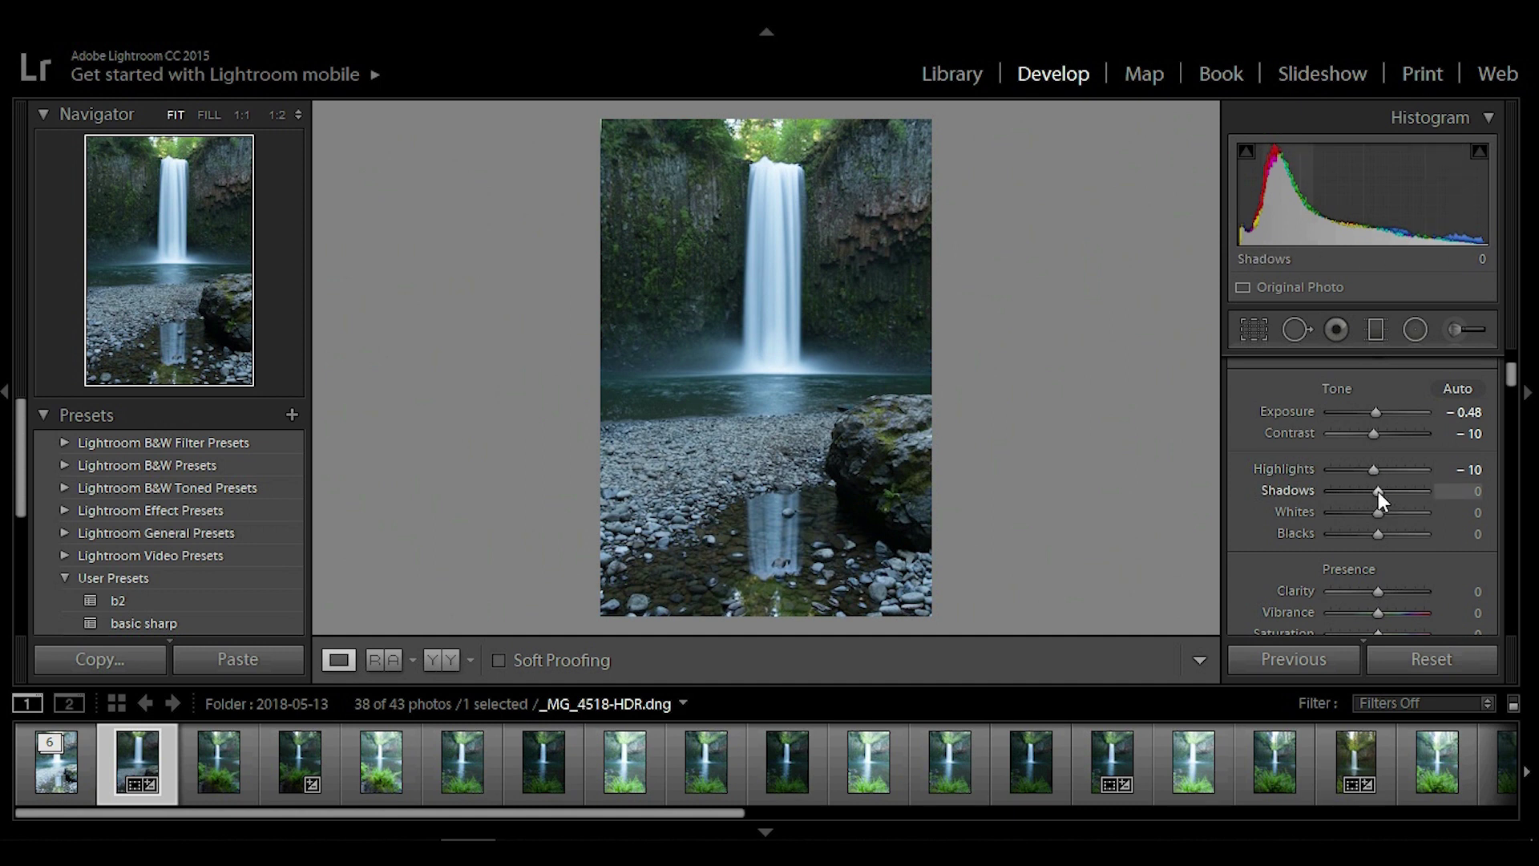
pyautogui.moveTo(1379, 492); pyautogui.dragTo(1282, 497)
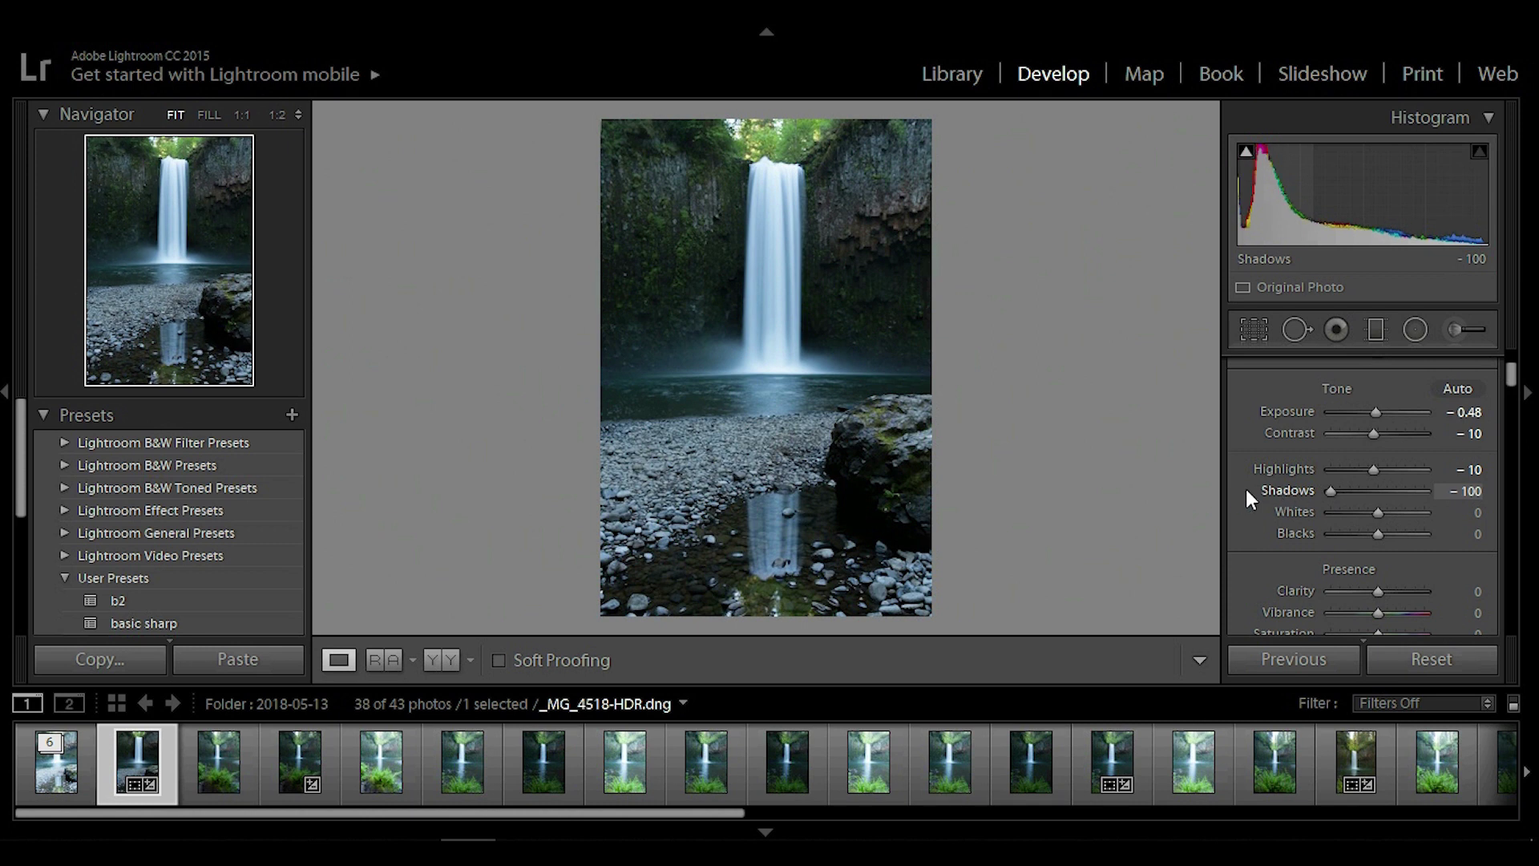
pyautogui.moveTo(1315, 489); pyautogui.dragTo(1380, 491)
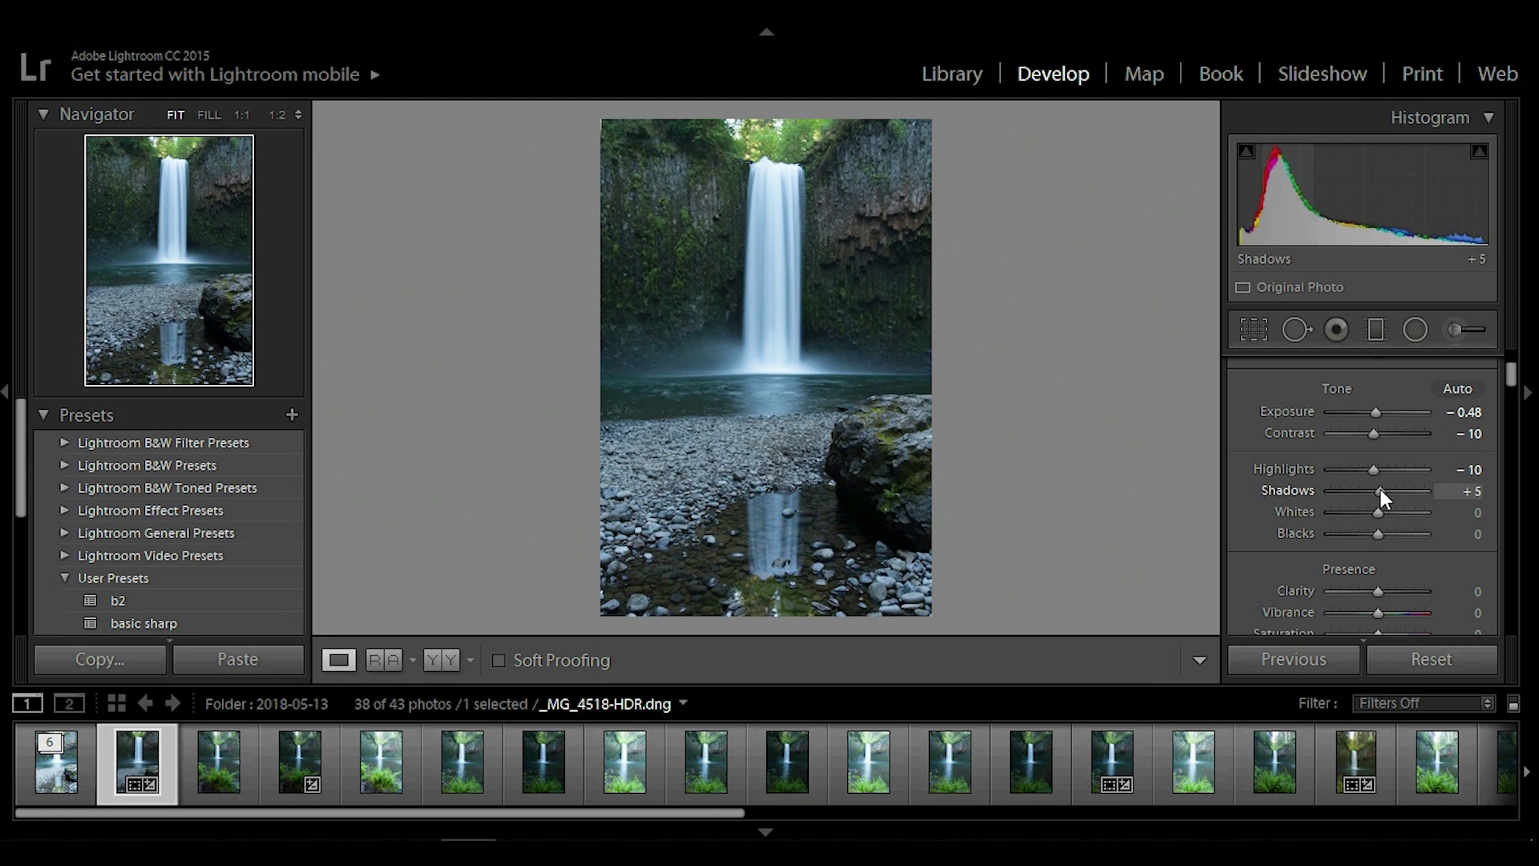
pyautogui.moveTo(1379, 489); pyautogui.dragTo(1377, 497)
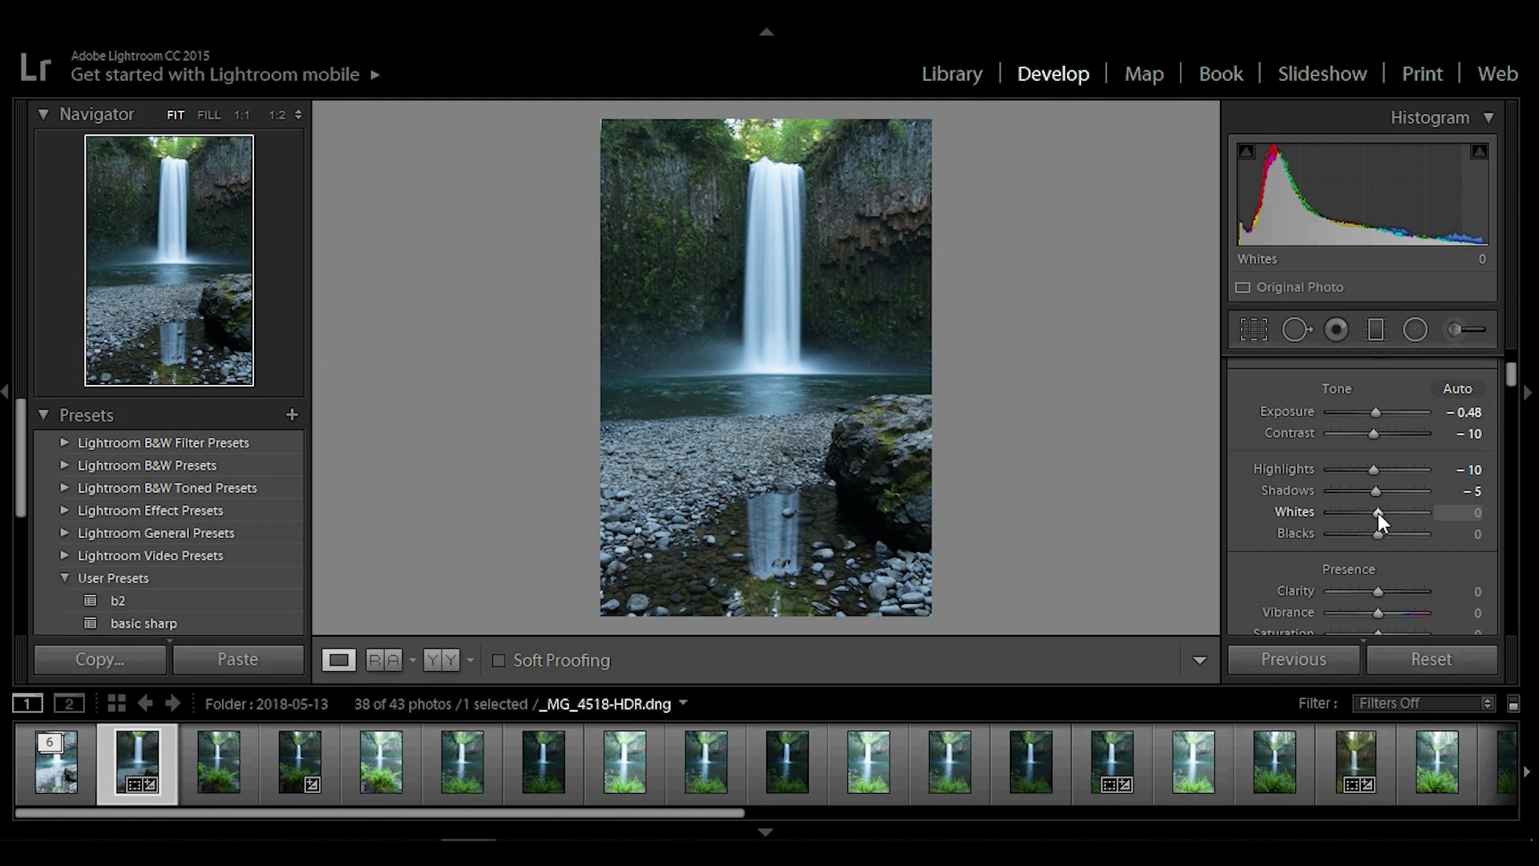
# Test the Whites and Blacks sliders, keeping Whites at 0
pyautogui.moveTo(1378, 513)
pyautogui.mouseDown()
pyautogui.moveTo(1403, 509)
pyautogui.moveTo(1349, 515)
pyautogui.moveTo(1376, 517)
pyautogui.mouseUp()
pyautogui.doubleClick(1379, 518)
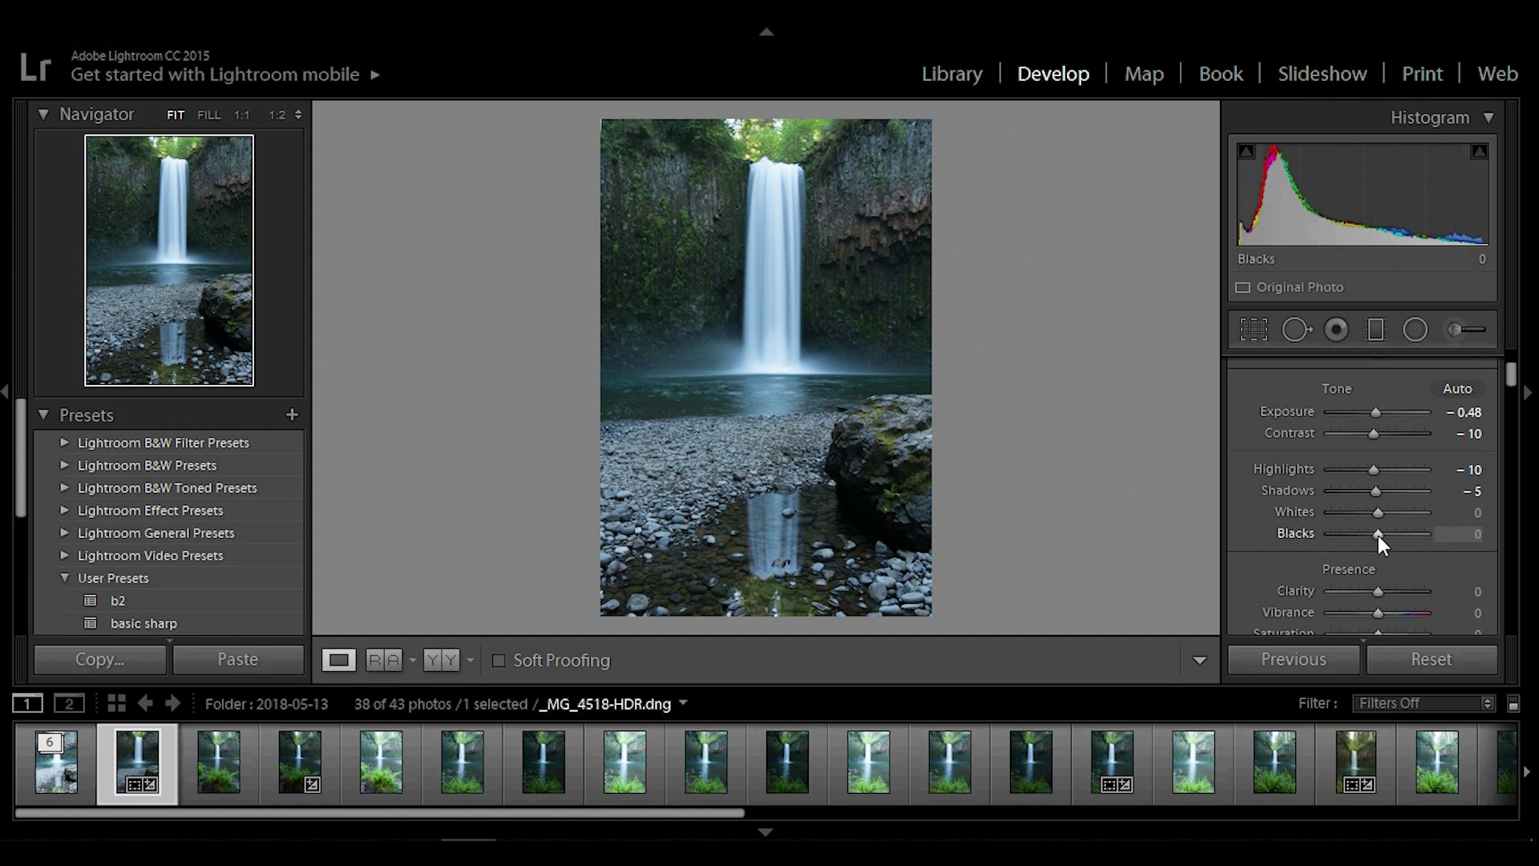
pyautogui.moveTo(1378, 536)
pyautogui.mouseDown()
pyautogui.moveTo(1402, 532)
pyautogui.moveTo(1378, 536)
pyautogui.mouseUp()
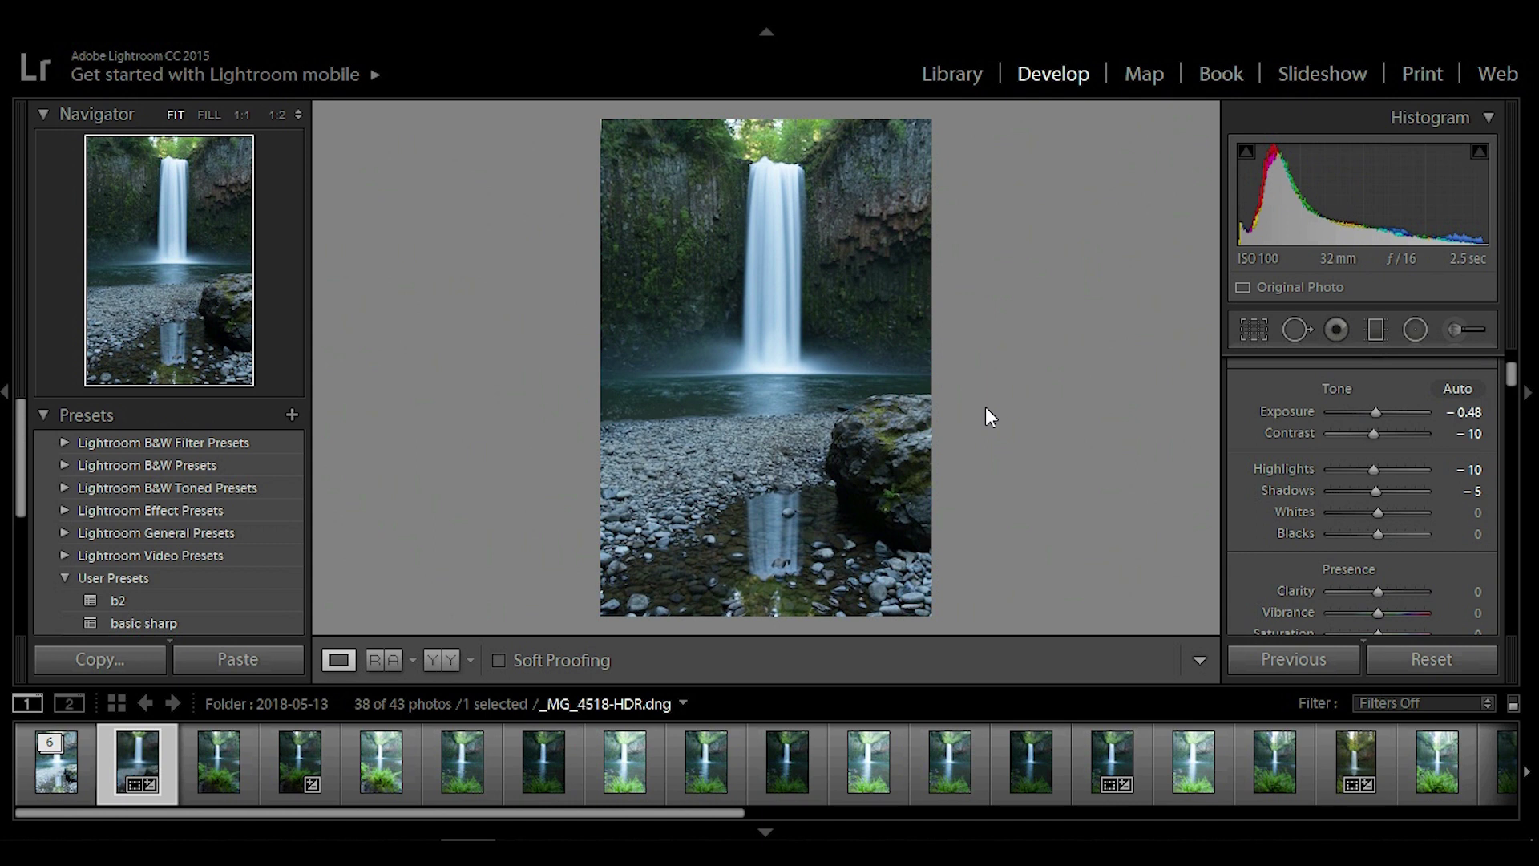
pyautogui.press('\\')
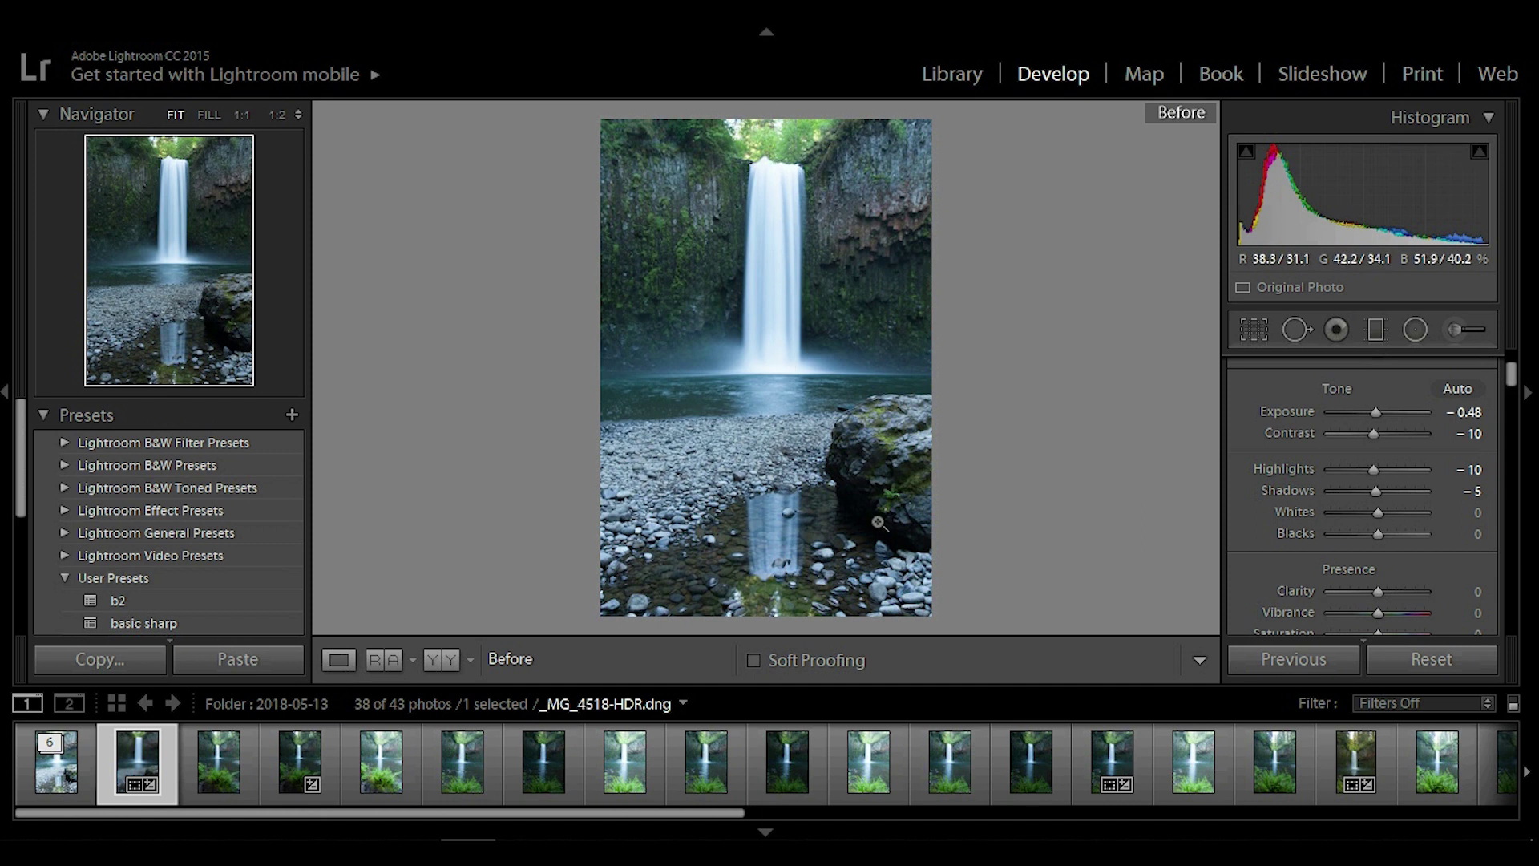
pyautogui.press('\\')
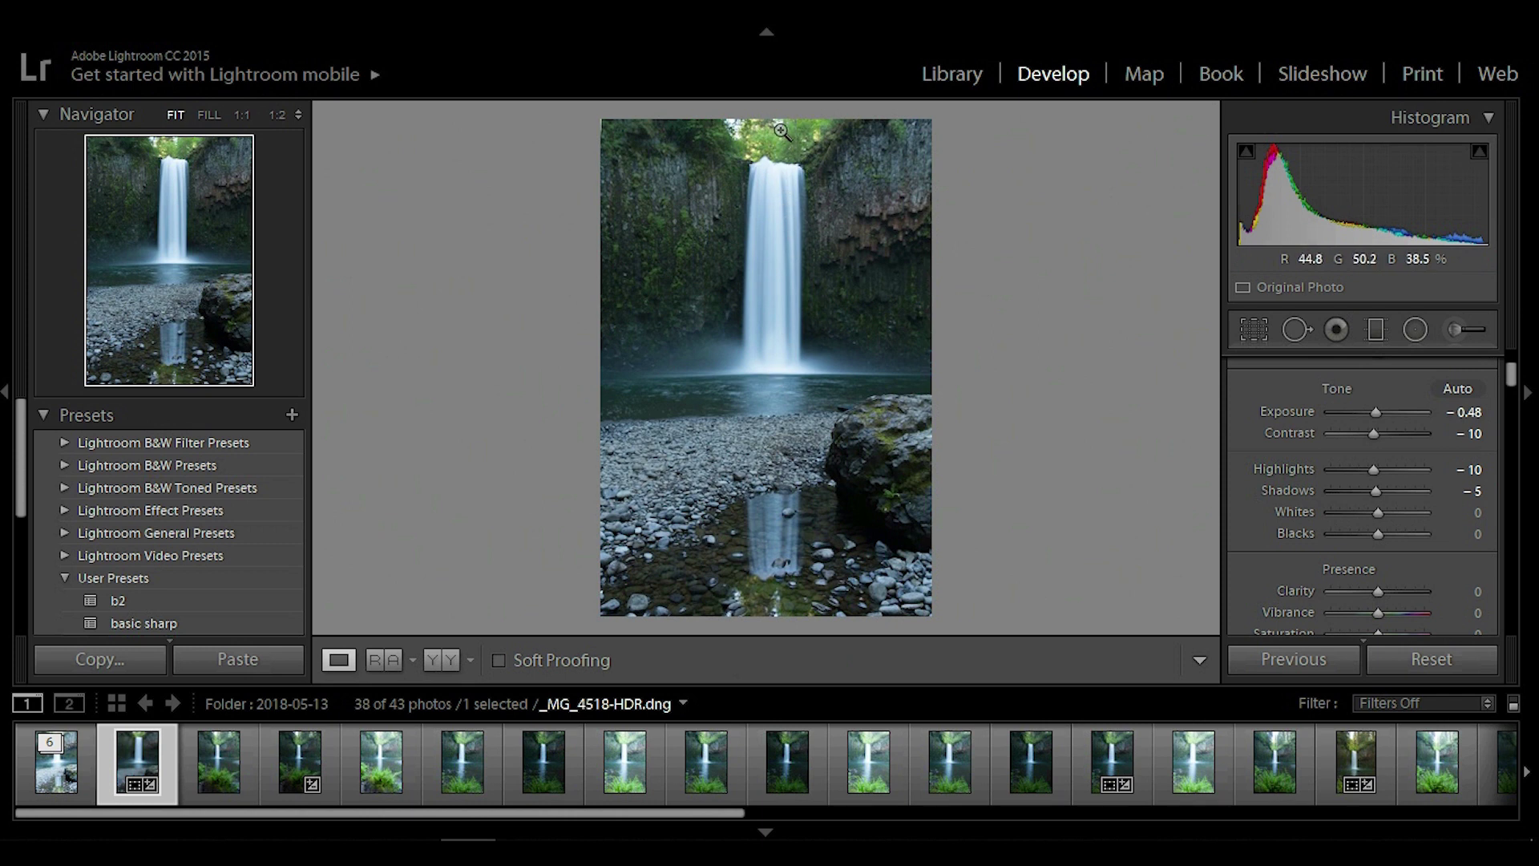
pyautogui.press('\\')
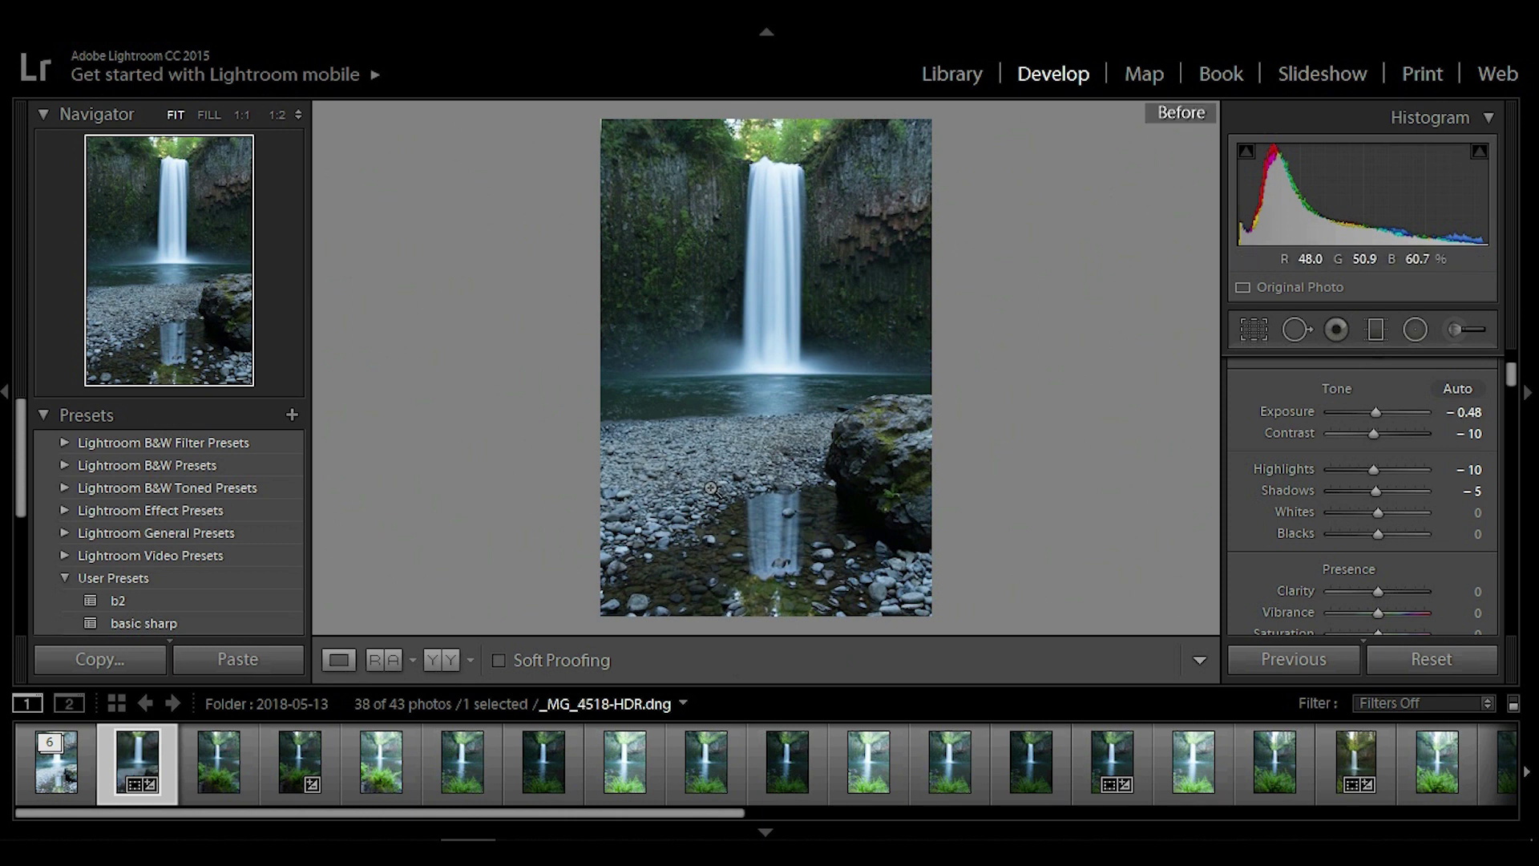
pyautogui.press('\\')
pyautogui.press('\\')
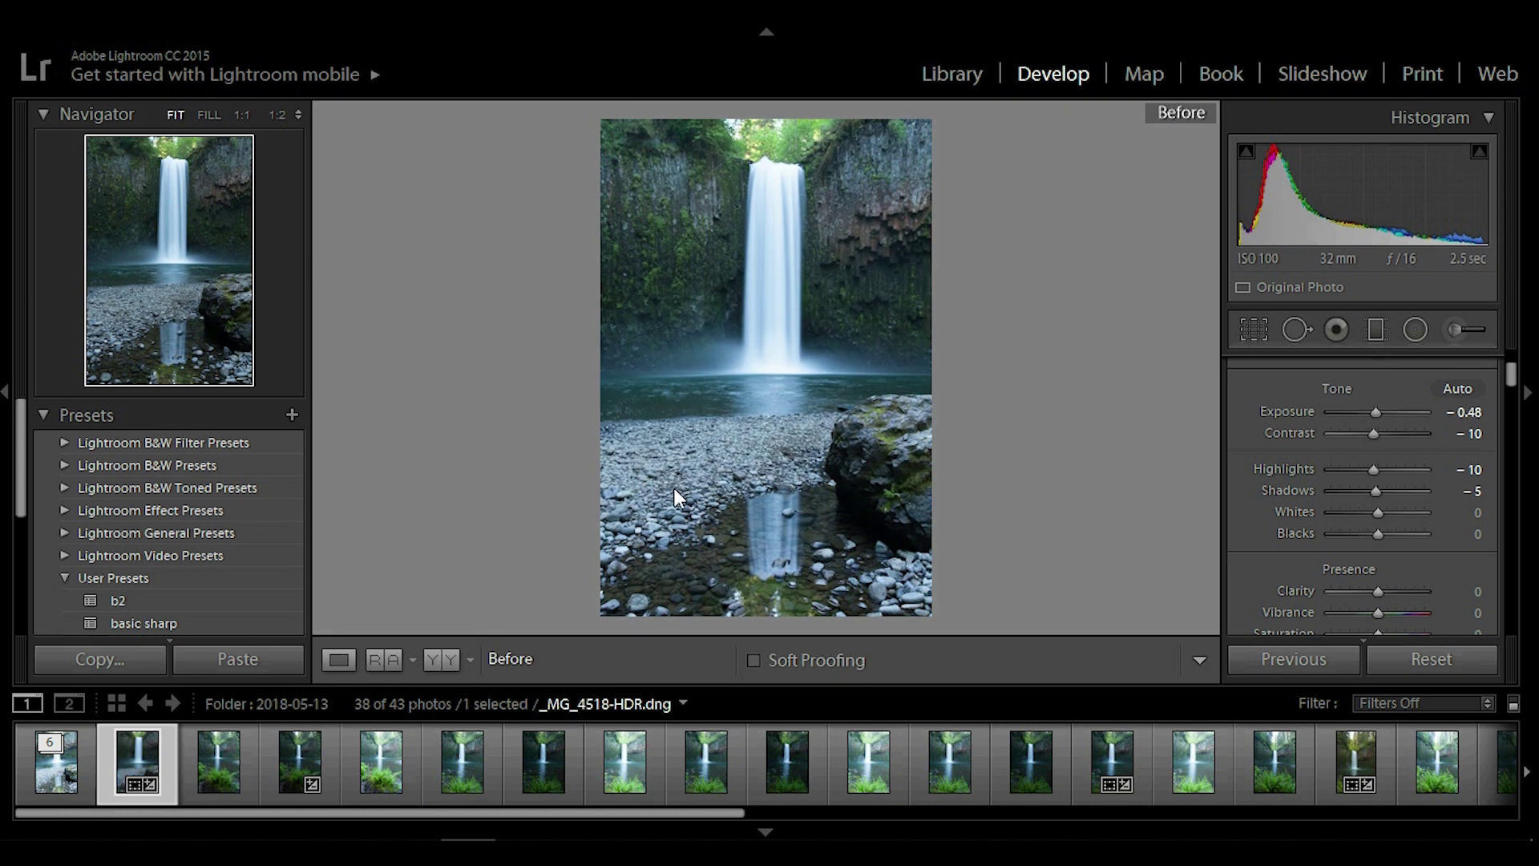
pyautogui.press('\\')
pyautogui.press('\\')
pyautogui.press('\\')
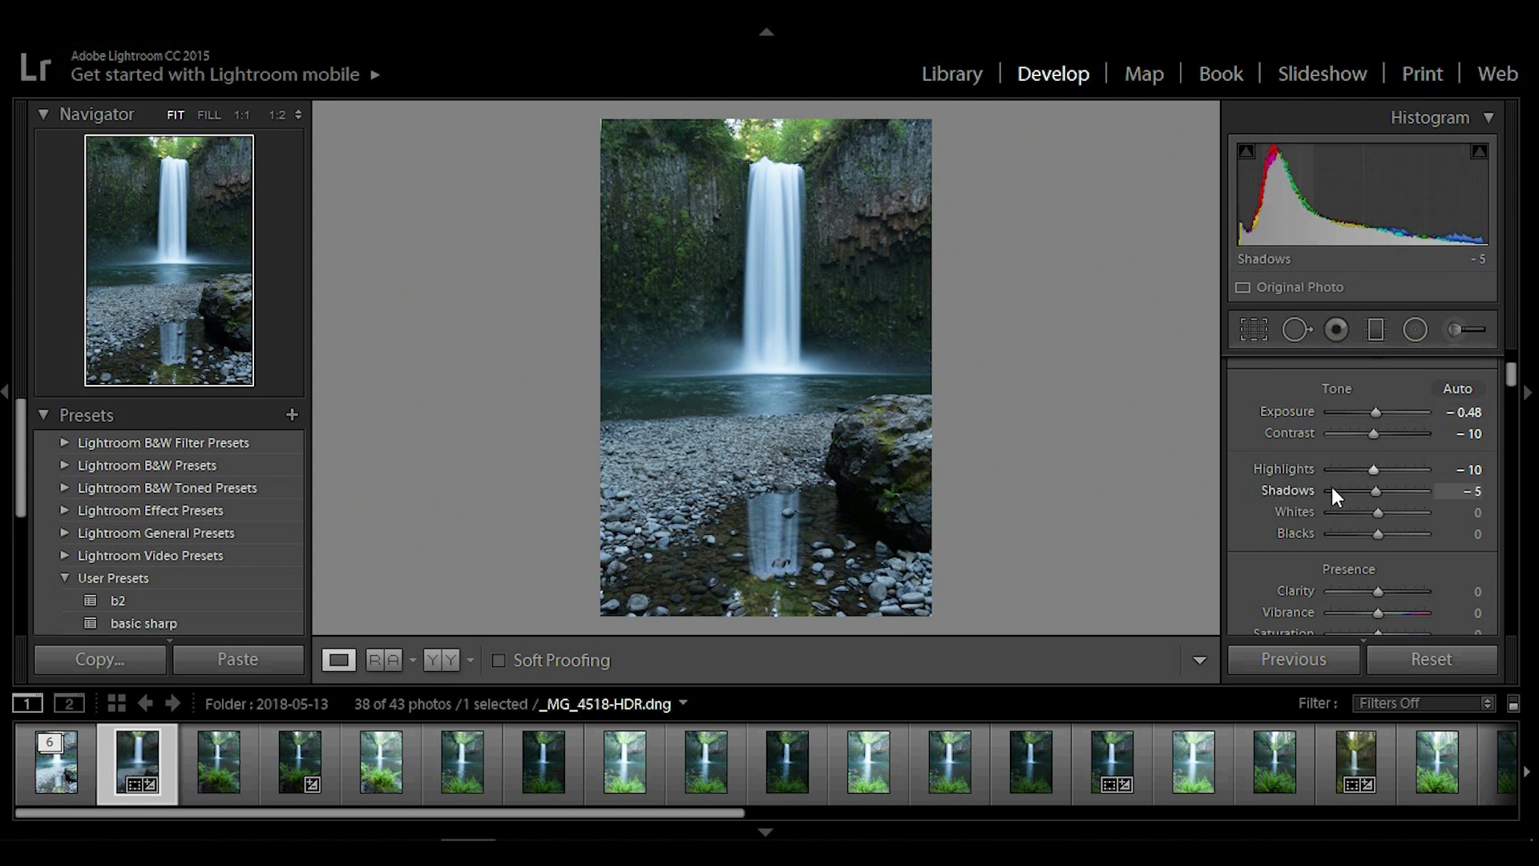
pyautogui.press('\\')
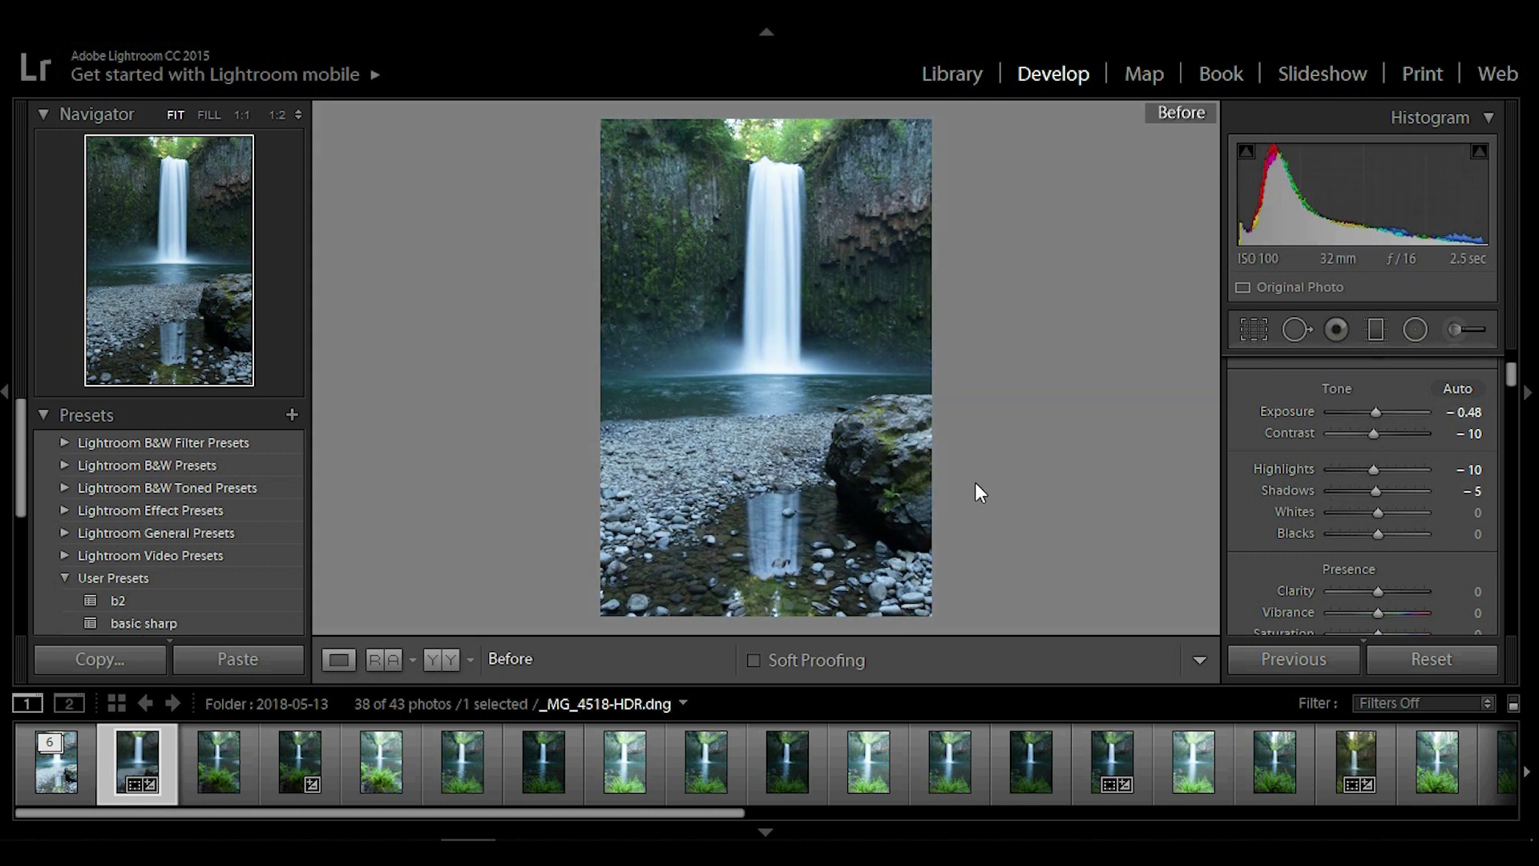
pyautogui.press('\\')
pyautogui.press('\\')
pyautogui.press('\\')
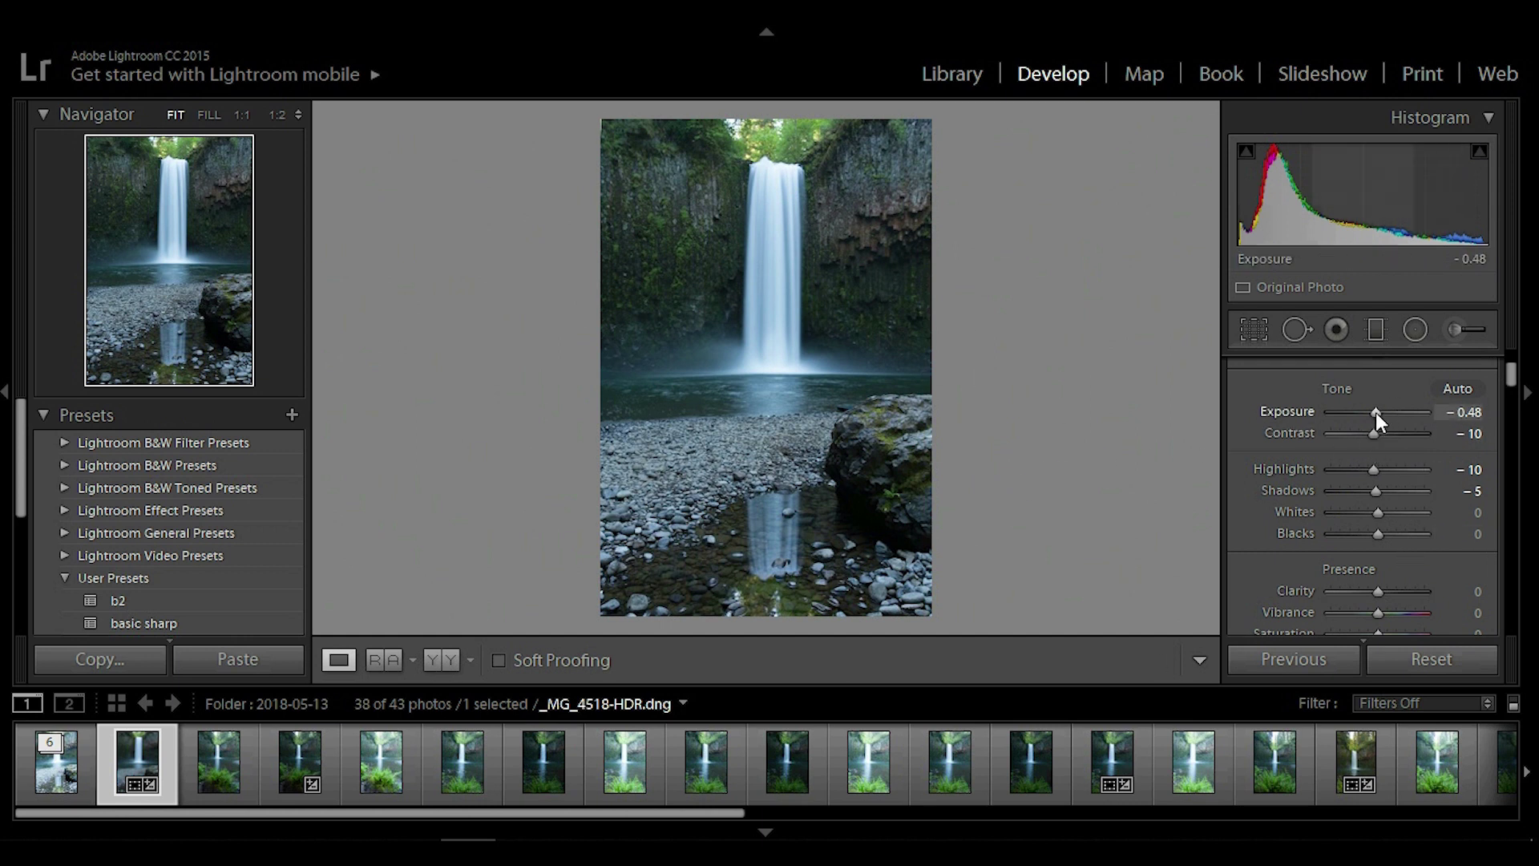
# Lower Contrast to -17 and darken Shadows to -19
pyautogui.hotkey('ctrl', 'z')
pyautogui.hotkey('ctrl', 'y')
pyautogui.moveTo(1373, 431); pyautogui.dragTo(1368, 431)
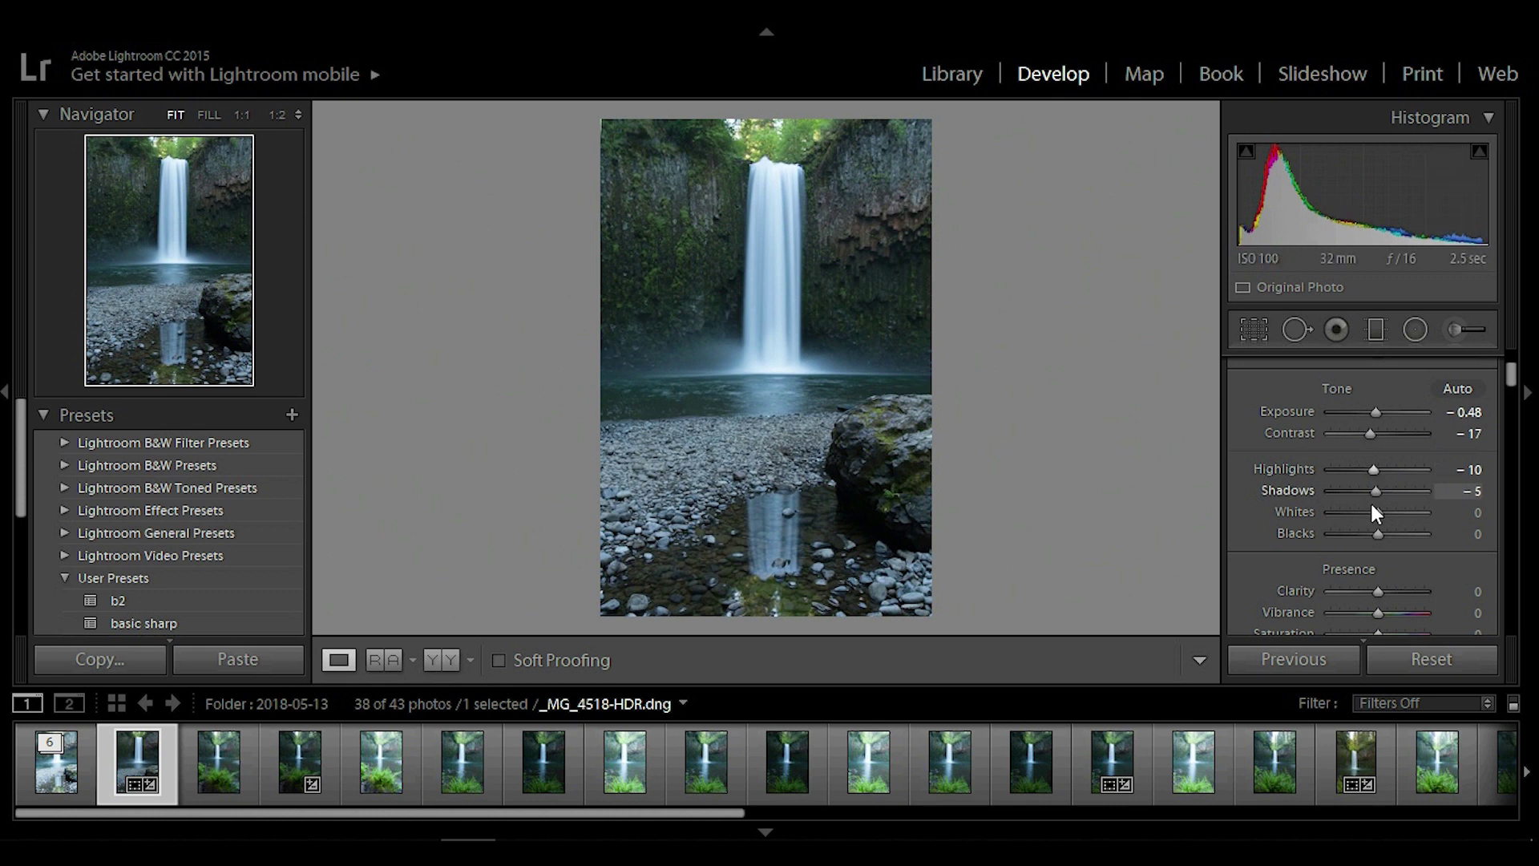
pyautogui.moveTo(1379, 491); pyautogui.dragTo(1384, 537)
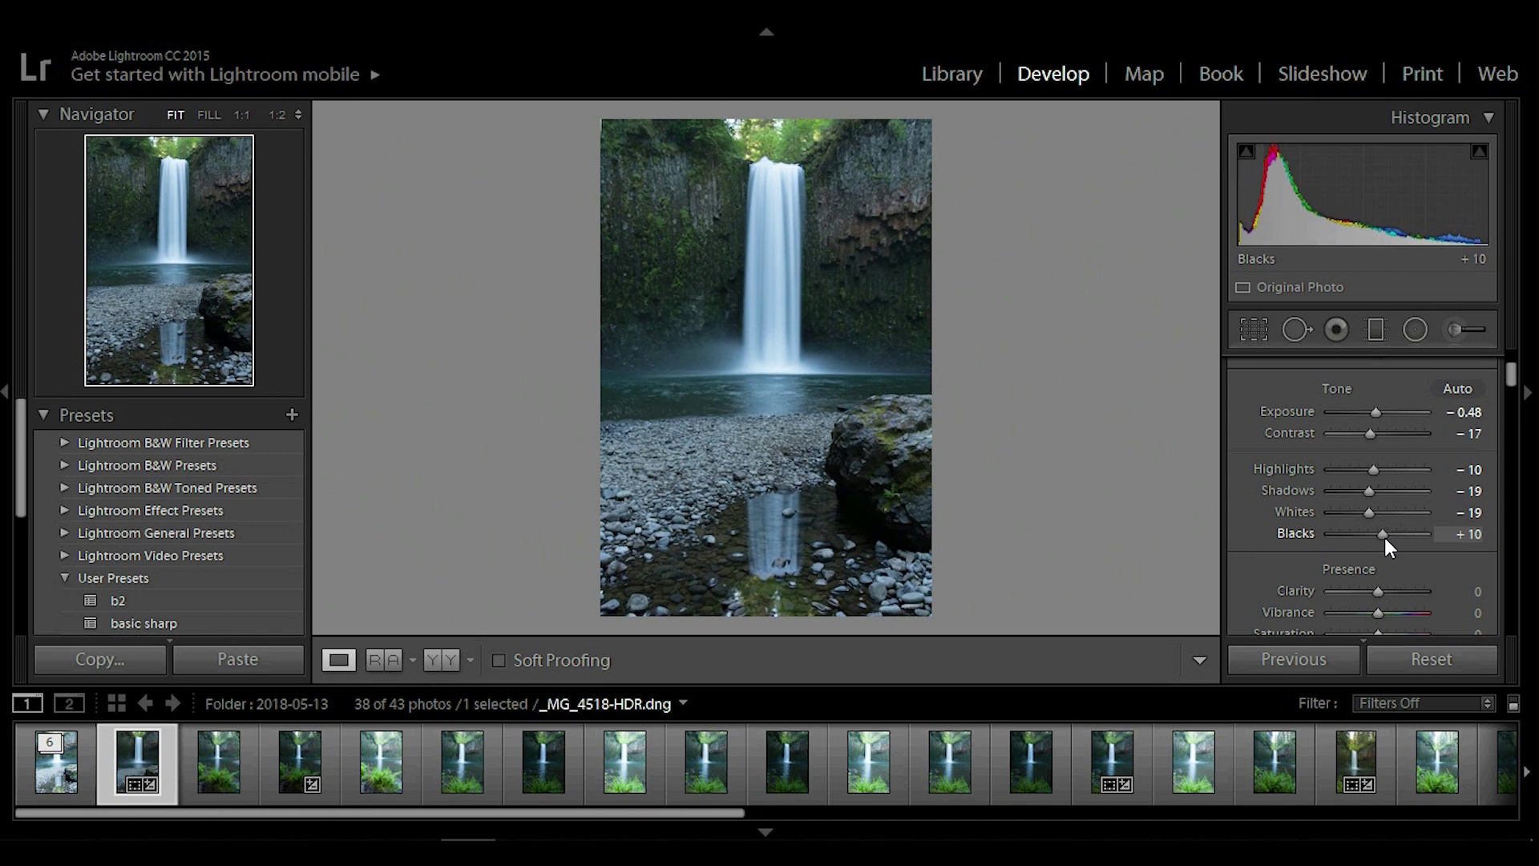
# Bring Blacks down to about -7 and compare against the Before view
pyautogui.moveTo(1384, 537); pyautogui.dragTo(1381, 537)
pyautogui.moveTo(1378, 536); pyautogui.dragTo(1373, 536)
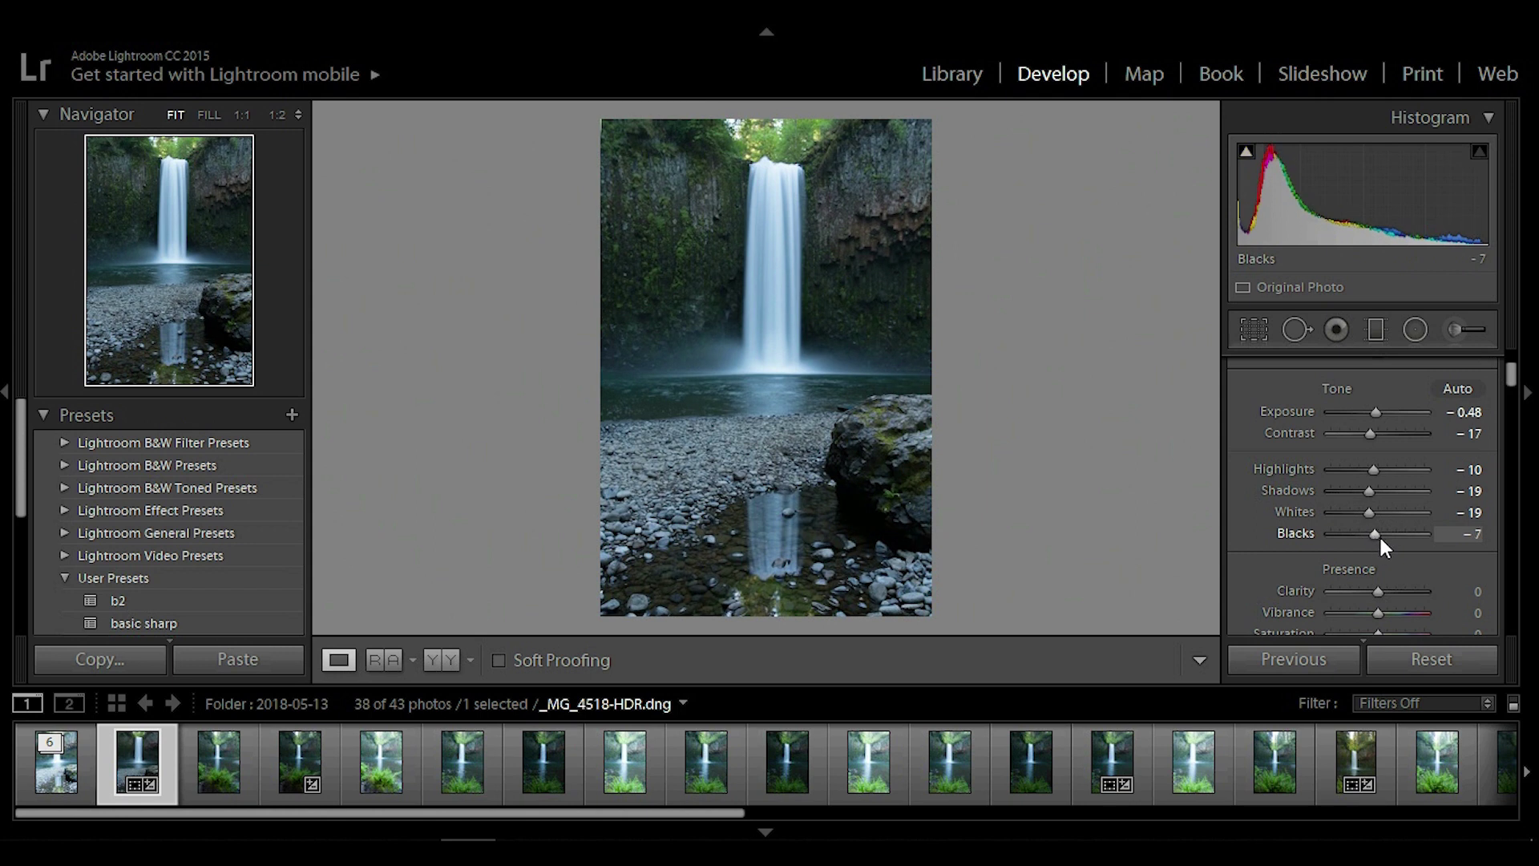
pyautogui.press('\\')
pyautogui.press('\\')
pyautogui.press('\\')
pyautogui.press('\\')
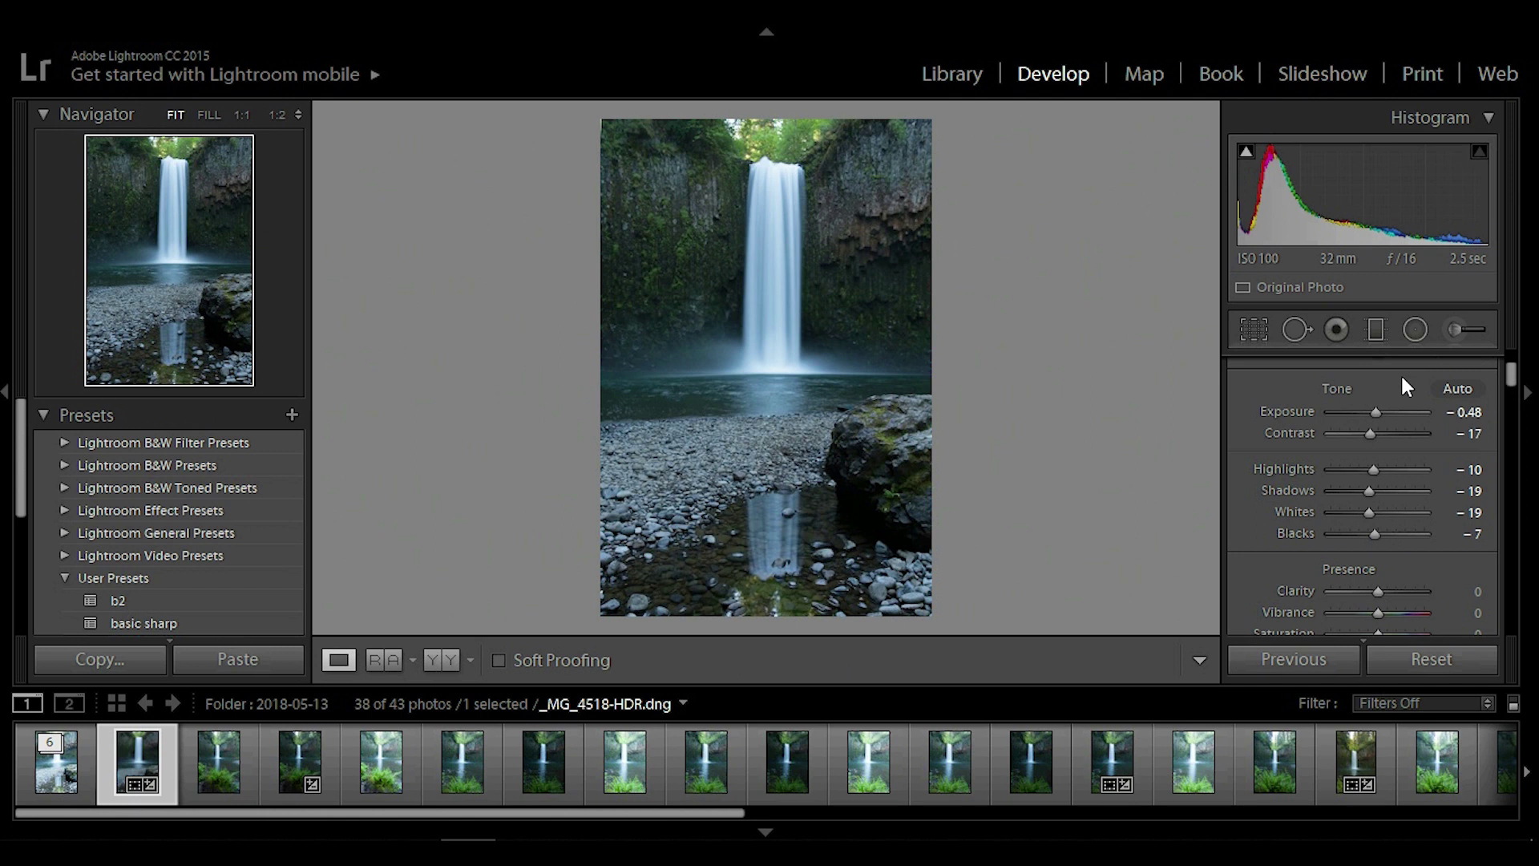
# Scroll the right panel up to White Balance, then down to the Tone Curve
pyautogui.scroll(2, 1504, 378)
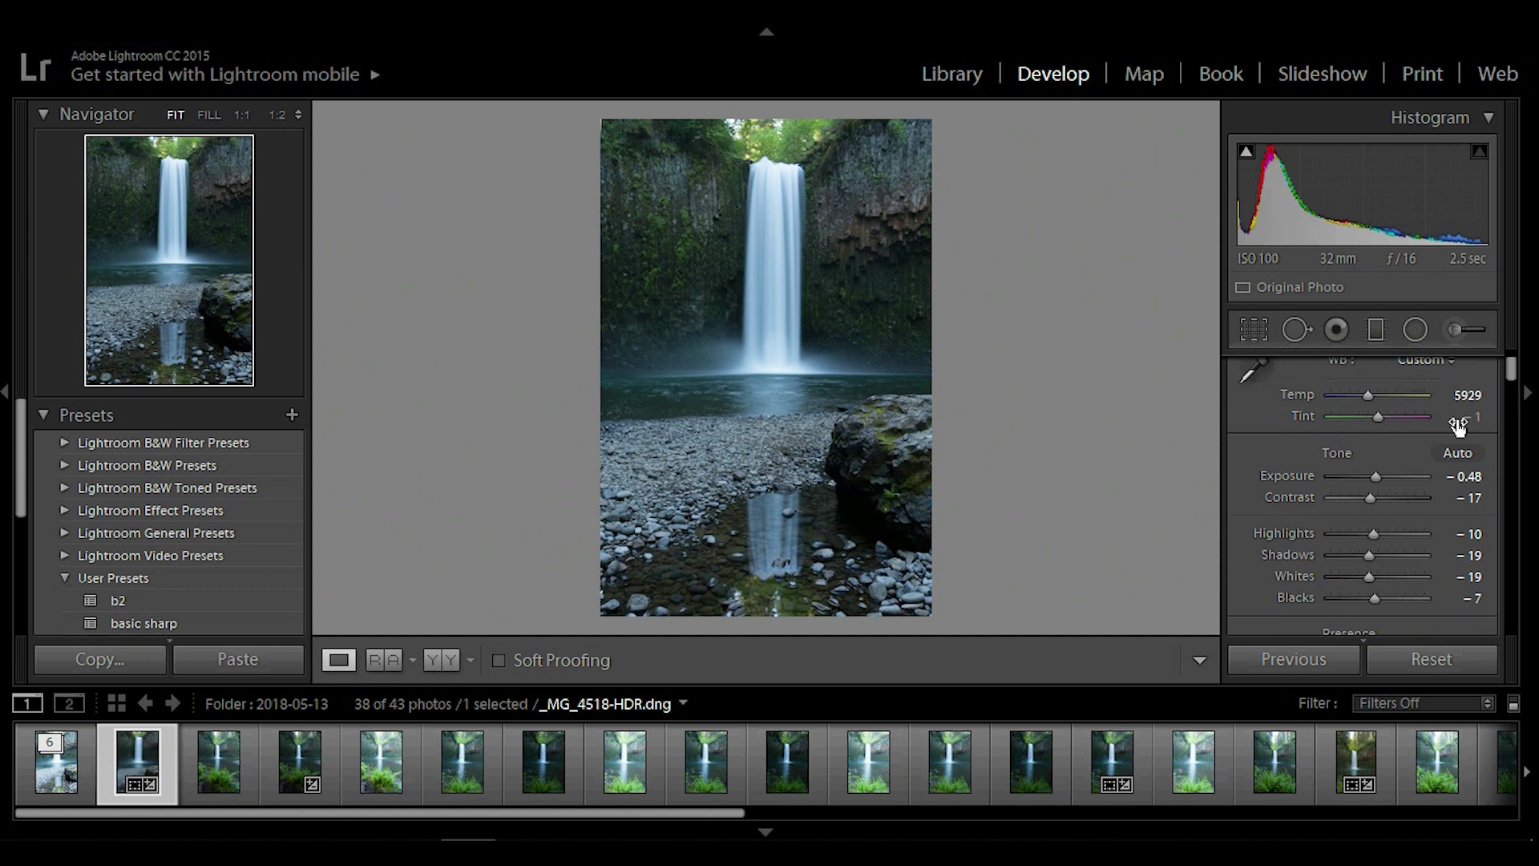
pyautogui.scroll(-10, 1333, 481)
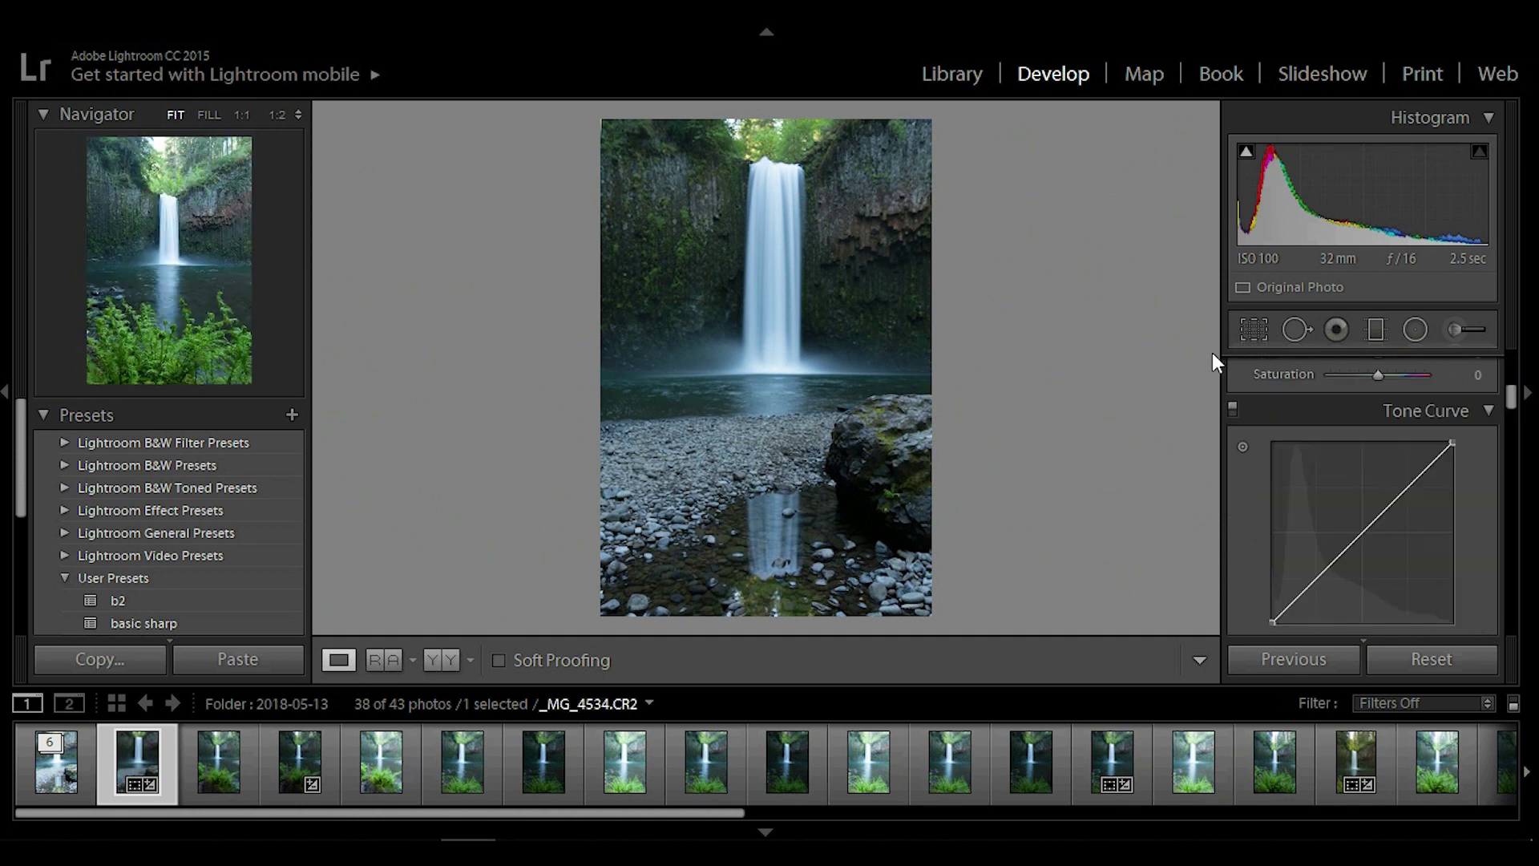